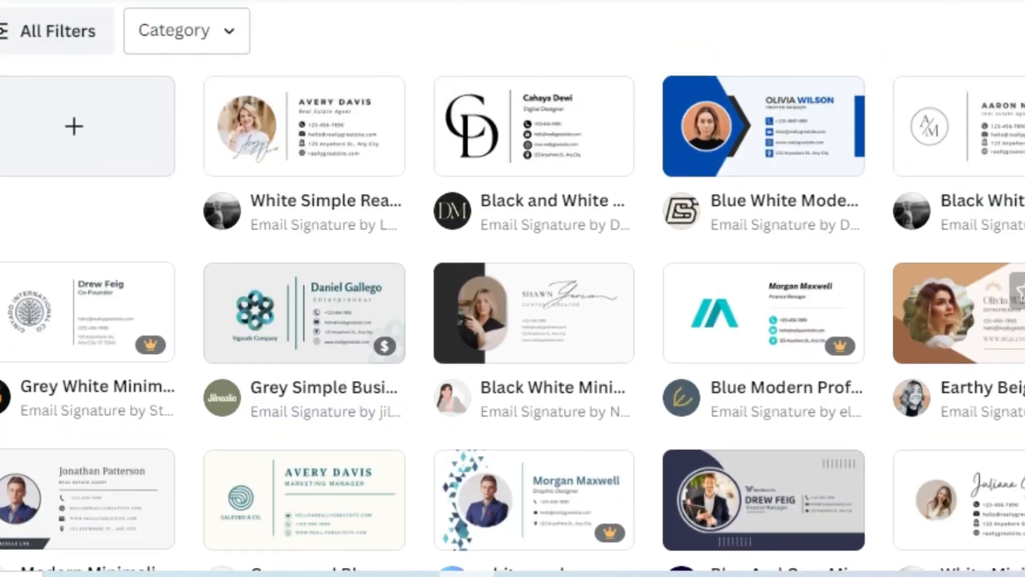
- Compare the Email Signature templates and open the White Simple Real Estate template preview
{"action": "scroll", "coordinate": [534, 320], "scroll_direction": "down", "scroll_amount": 2}
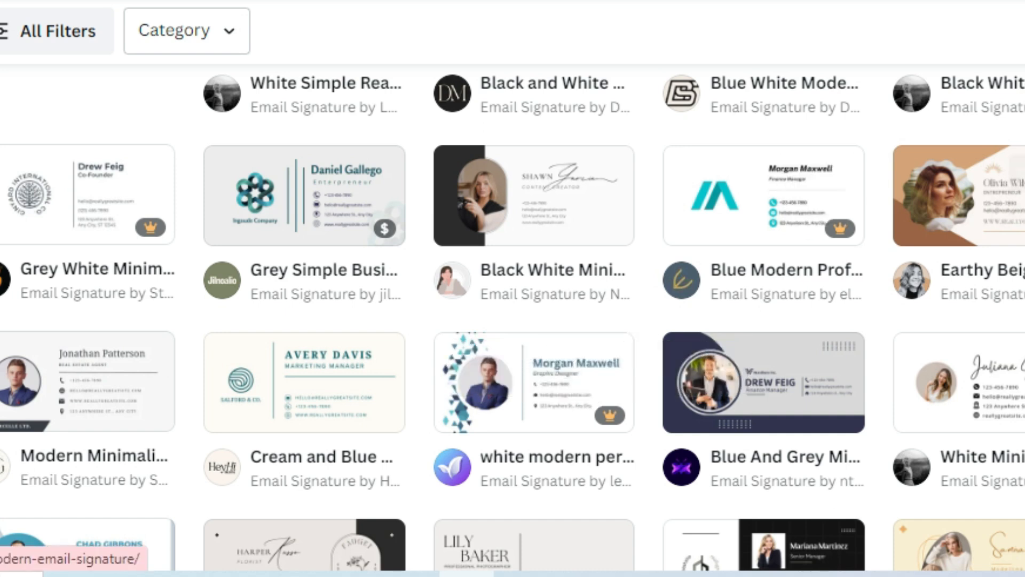
{"action": "scroll", "coordinate": [763, 347], "scroll_direction": "up", "scroll_amount": 2}
{"action": "scroll", "coordinate": [763, 320], "scroll_direction": "up", "scroll_amount": 2}
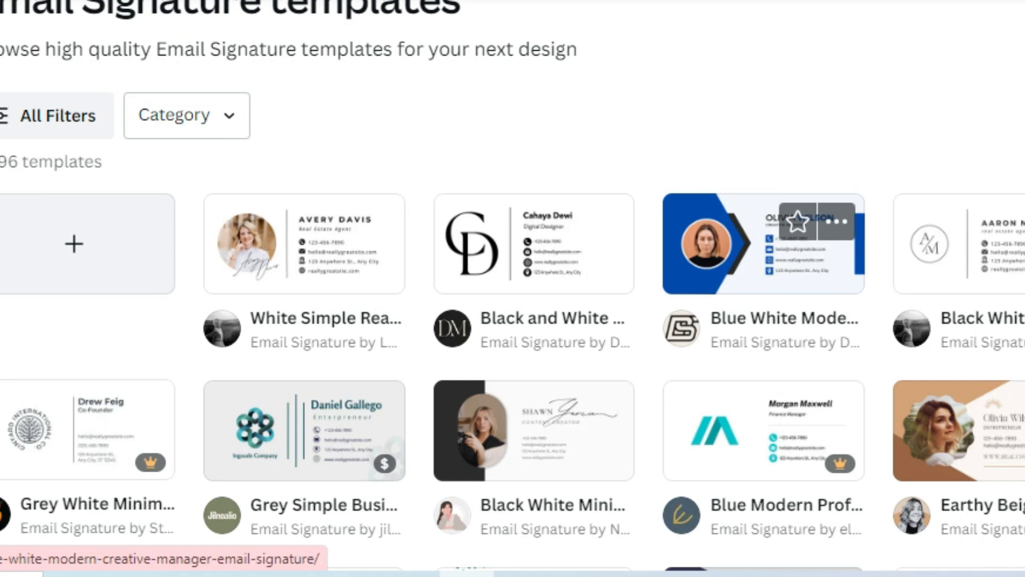
{"action": "scroll", "coordinate": [763, 320], "scroll_direction": "down", "scroll_amount": 2}
{"action": "scroll", "coordinate": [764, 320], "scroll_direction": "down", "scroll_amount": 2}
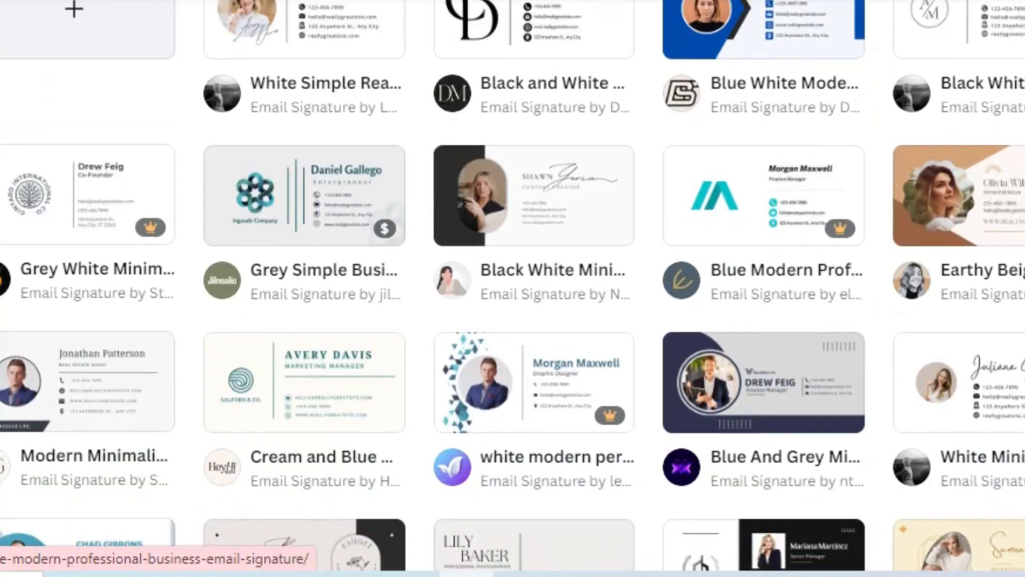
{"action": "scroll", "coordinate": [764, 320], "scroll_direction": "down", "scroll_amount": 2}
{"action": "scroll", "coordinate": [764, 320], "scroll_direction": "up", "scroll_amount": 4}
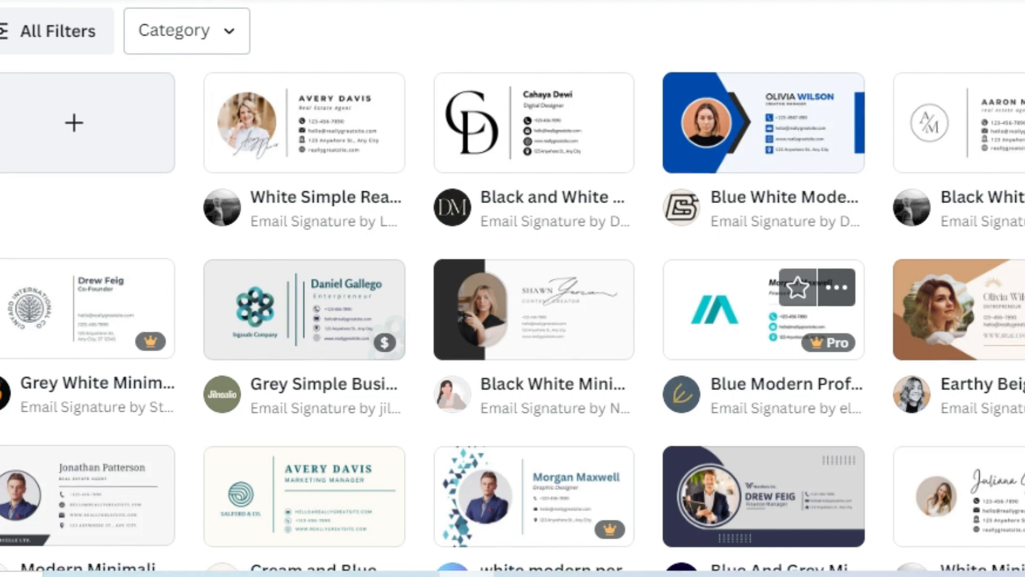
{"action": "scroll", "coordinate": [763, 312], "scroll_direction": "down", "scroll_amount": 6}
{"action": "scroll", "coordinate": [763, 313], "scroll_direction": "down", "scroll_amount": 7}
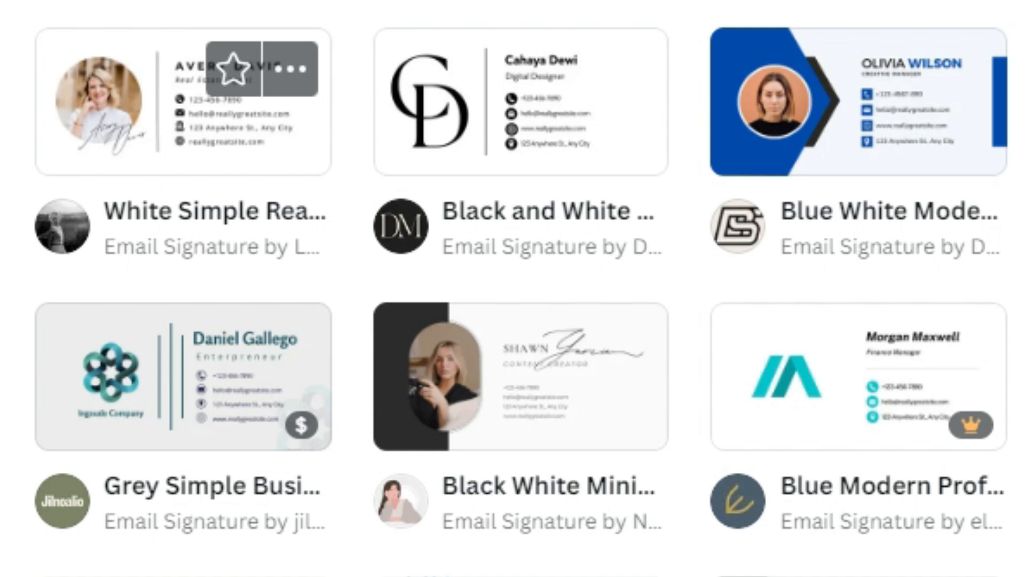
{"action": "left_click", "coordinate": [183, 101]}
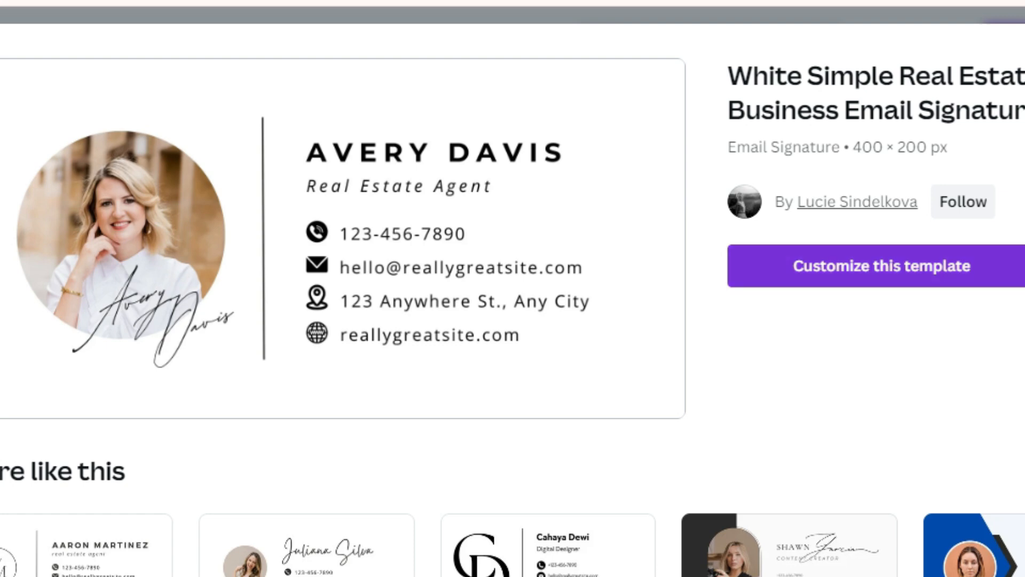
- Customise the White Simple Real Estate 400 × 200 px template in the editor
{"action": "left_click", "coordinate": [881, 266]}
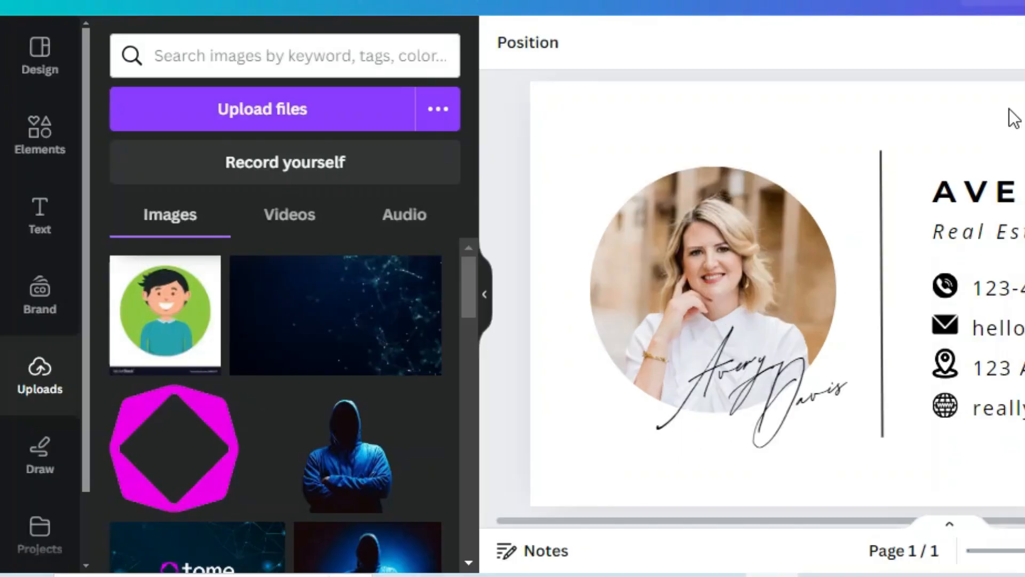
- Upload the cartoon avatar image and drop it into the circular photo frame
{"action": "left_click", "coordinate": [35, 378]}
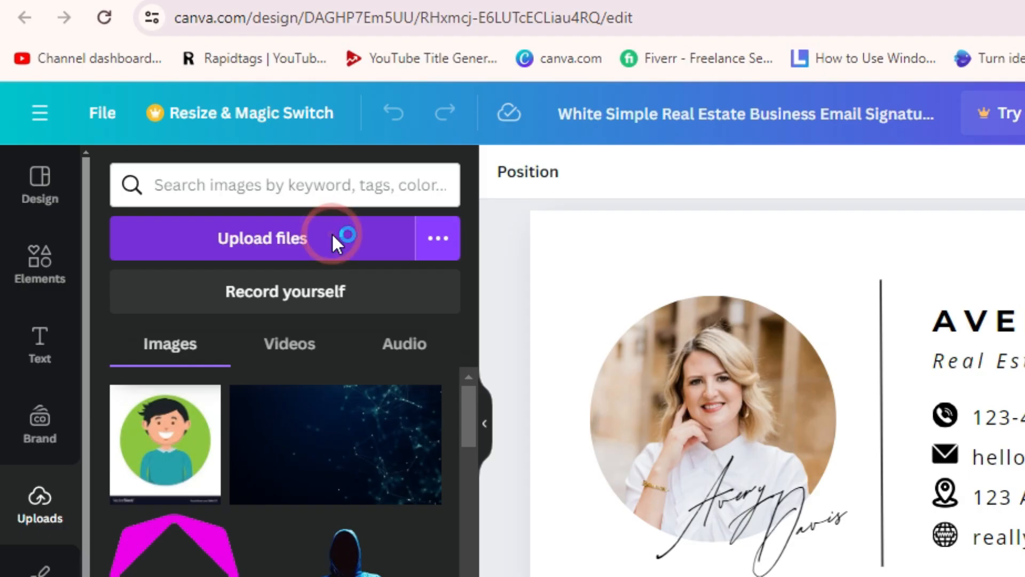
{"action": "left_click", "coordinate": [331, 103]}
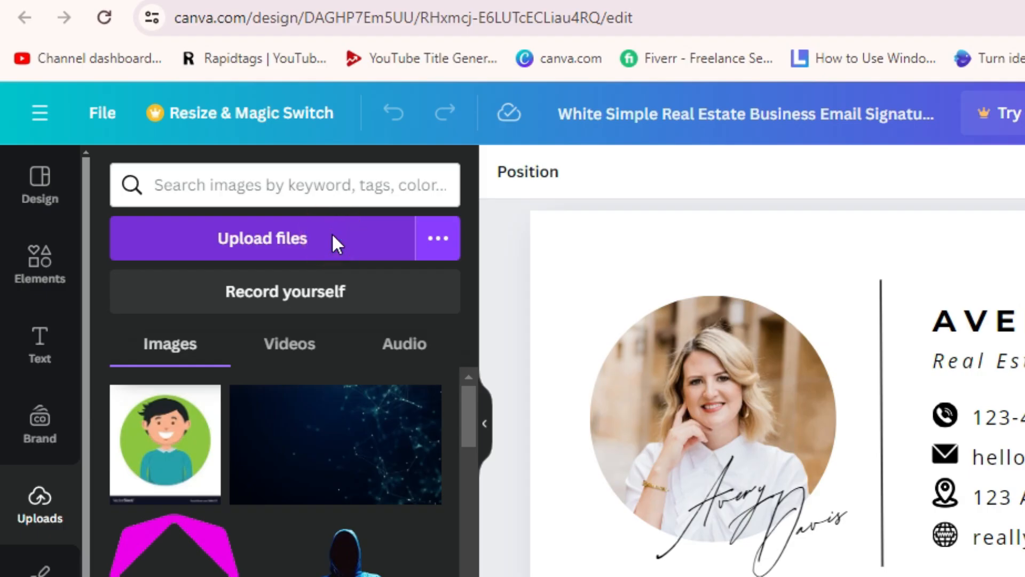
{"action": "double_click", "coordinate": [232, 138]}
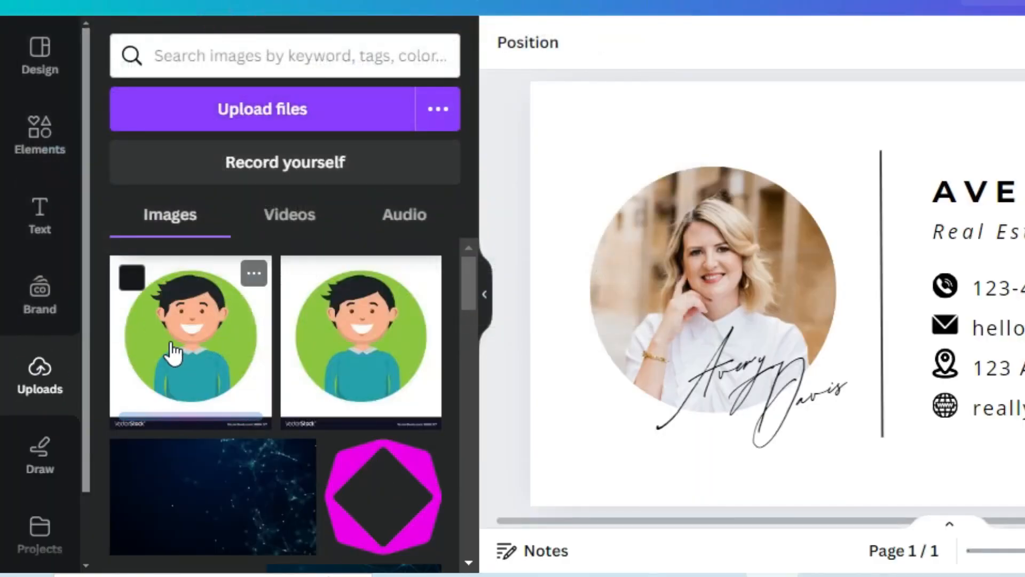
{"action": "left_click_drag", "start_coordinate": [165, 344], "coordinate": [708, 283]}
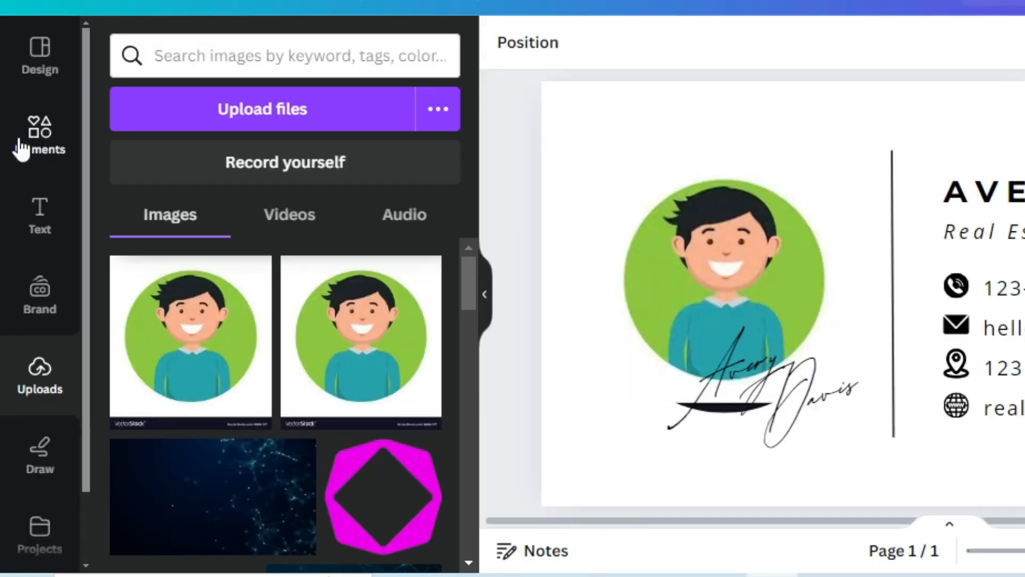
{"action": "left_click", "coordinate": [21, 147]}
- Search Elements photos for 'real estate' and place the pink-sky house photo in the circle
{"action": "left_click", "coordinate": [229, 54]}
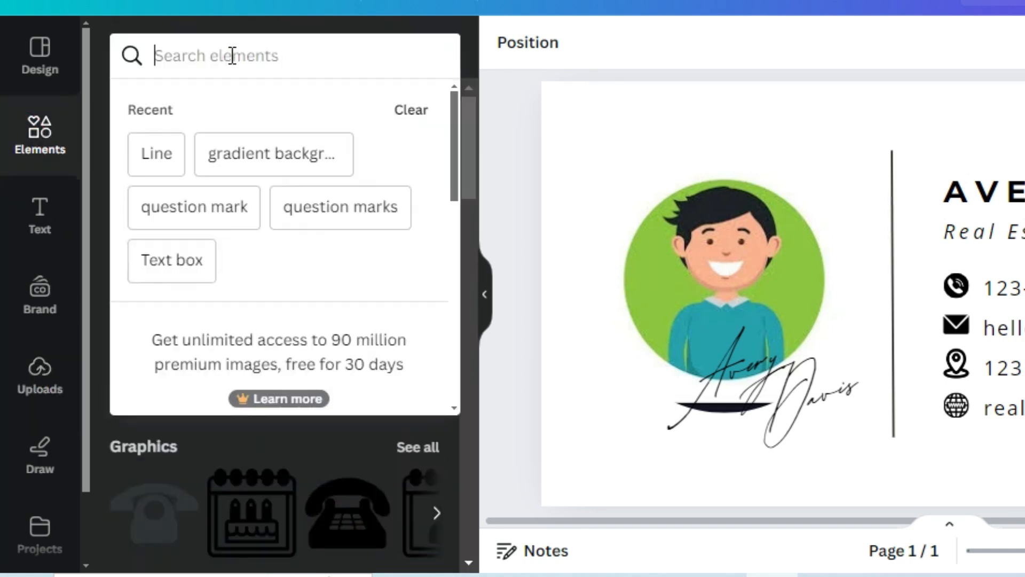
{"action": "type", "text": "real estate"}
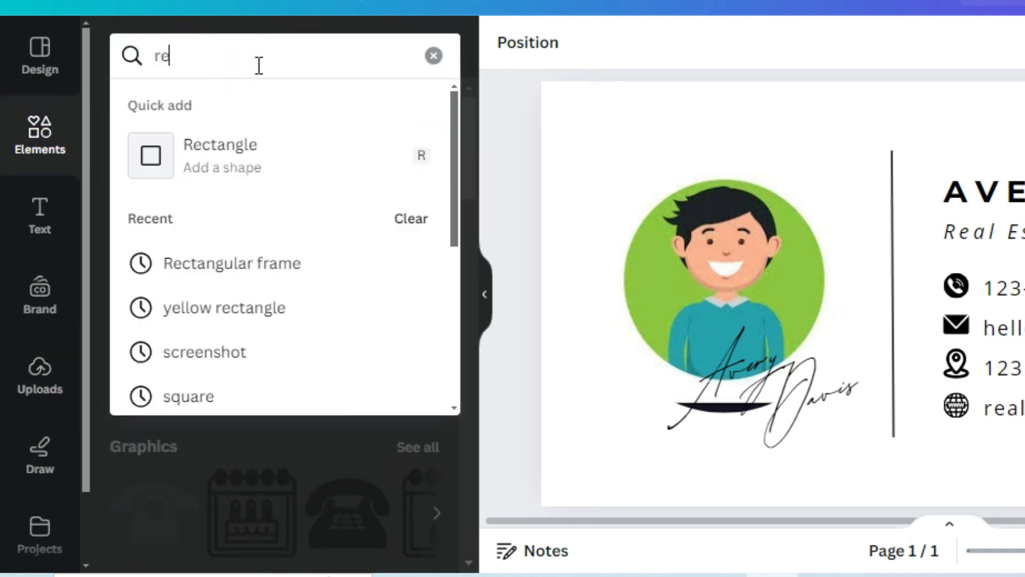
{"action": "key", "text": "Return"}
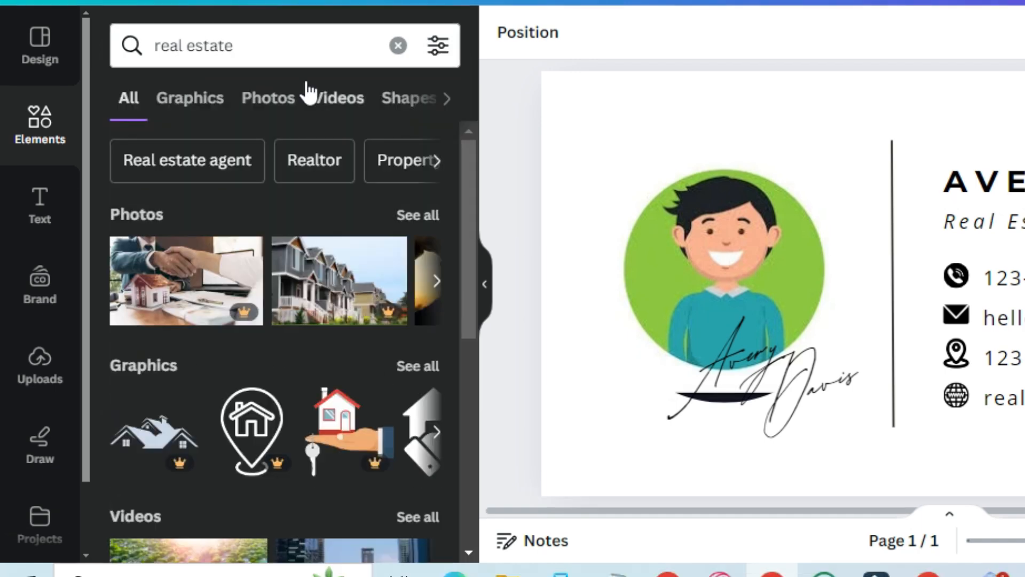
{"action": "left_click", "coordinate": [271, 106]}
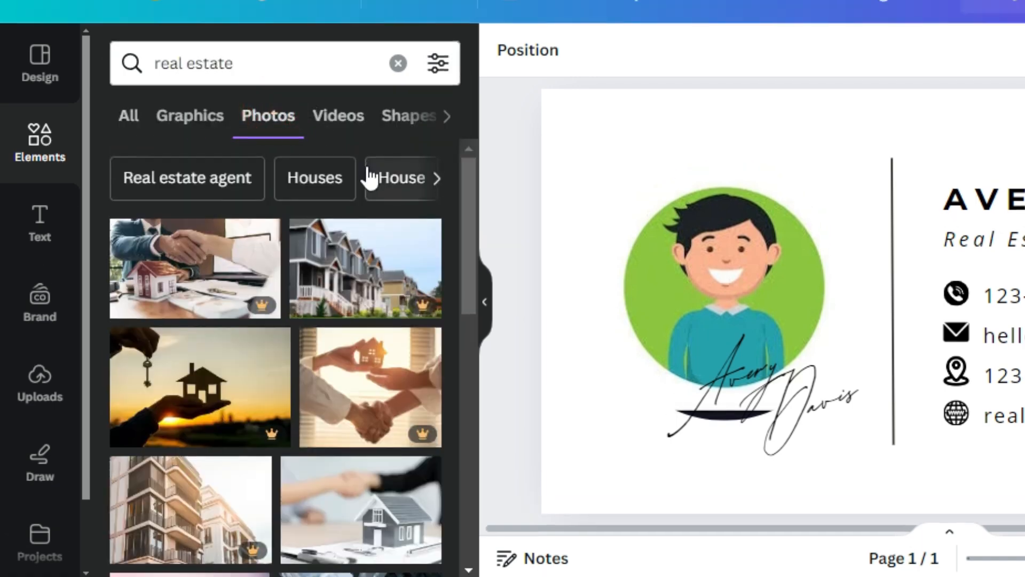
{"action": "scroll", "coordinate": [408, 311], "scroll_direction": "down", "scroll_amount": 3}
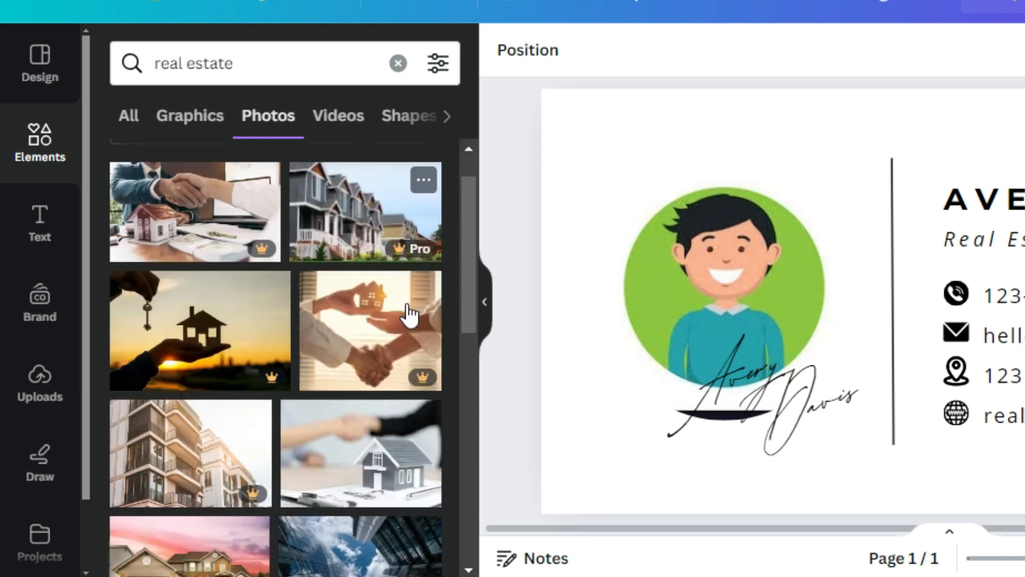
{"action": "scroll", "coordinate": [299, 459], "scroll_direction": "down", "scroll_amount": 2}
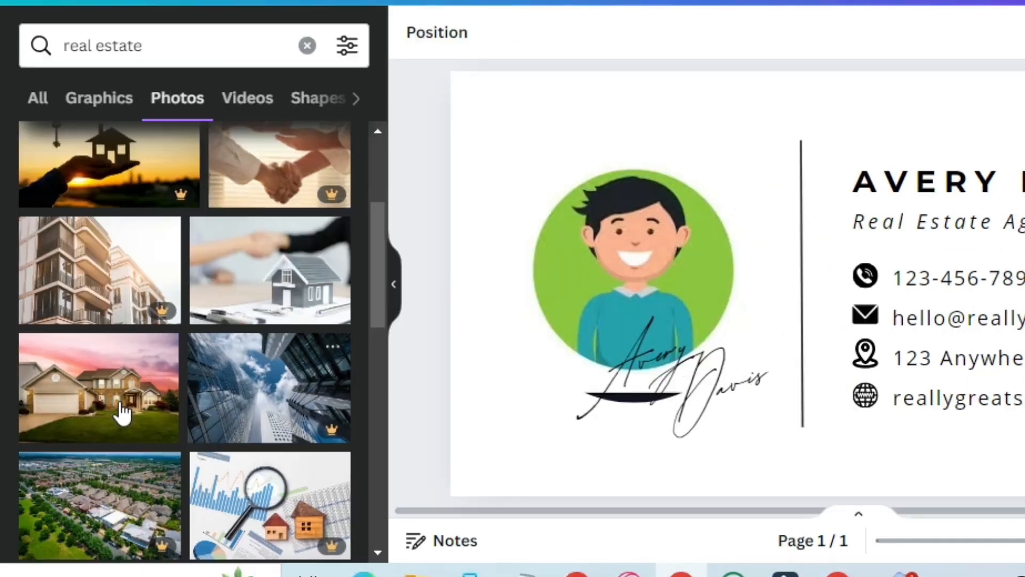
{"action": "left_click_drag", "start_coordinate": [152, 418], "coordinate": [578, 393]}
{"action": "left_click_drag", "start_coordinate": [487, 376], "coordinate": [578, 245]}
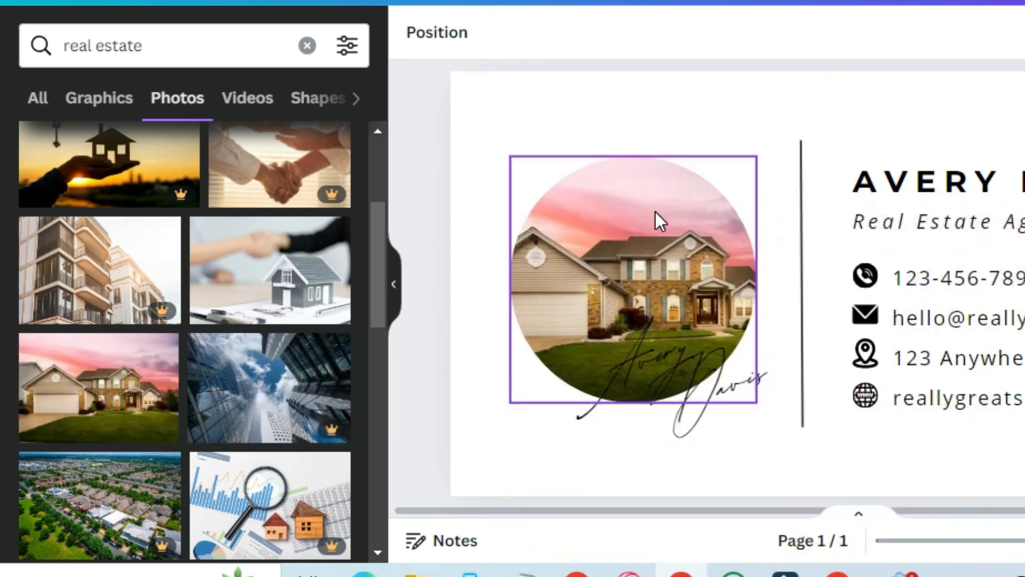
{"action": "left_click", "coordinate": [641, 258]}
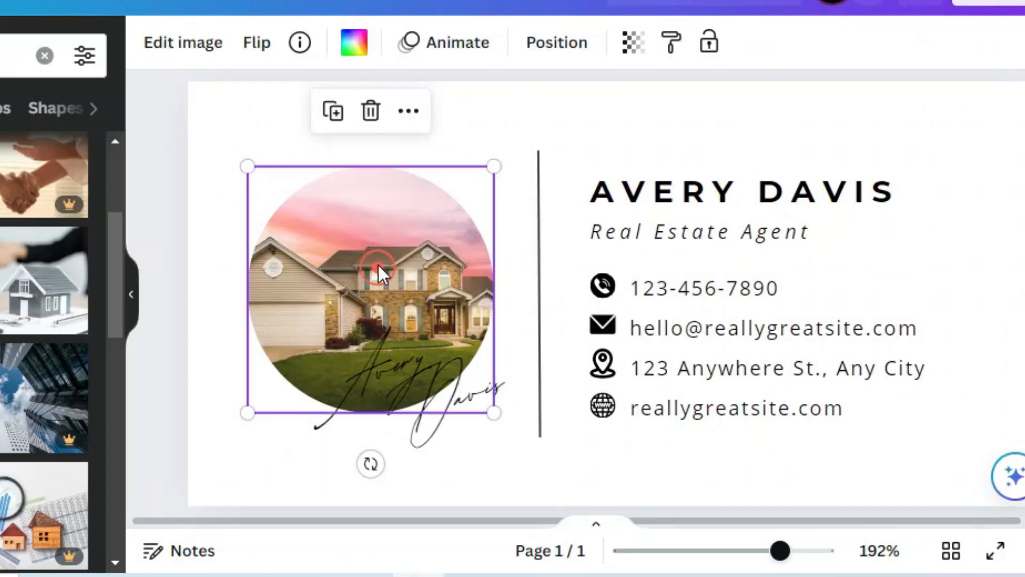
- Show the house photo's Filters and Effects editing options
{"action": "left_click", "coordinate": [183, 42]}
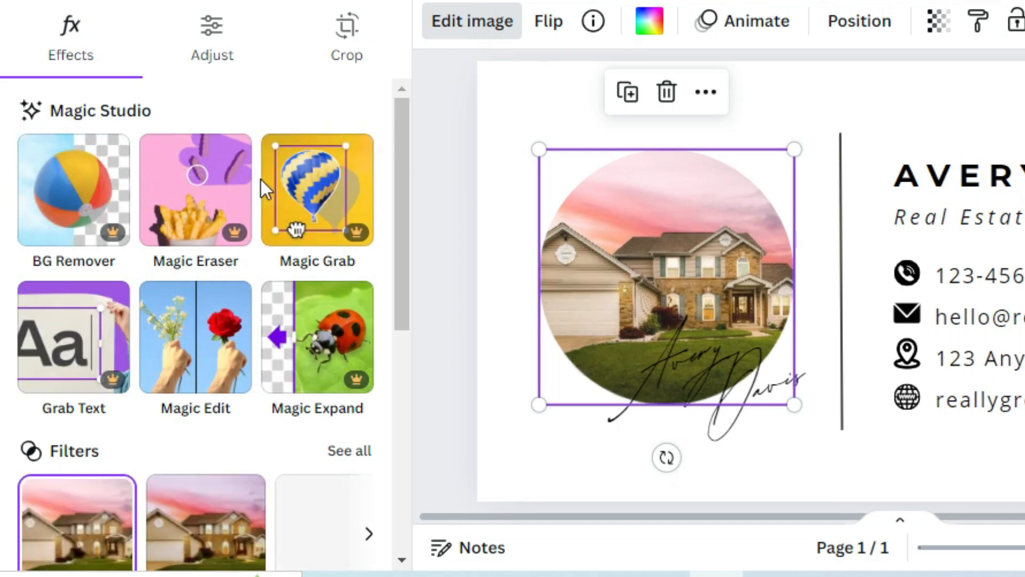
{"action": "scroll", "coordinate": [260, 180], "scroll_direction": "down", "scroll_amount": 2}
{"action": "scroll", "coordinate": [187, 295], "scroll_direction": "down", "scroll_amount": 2}
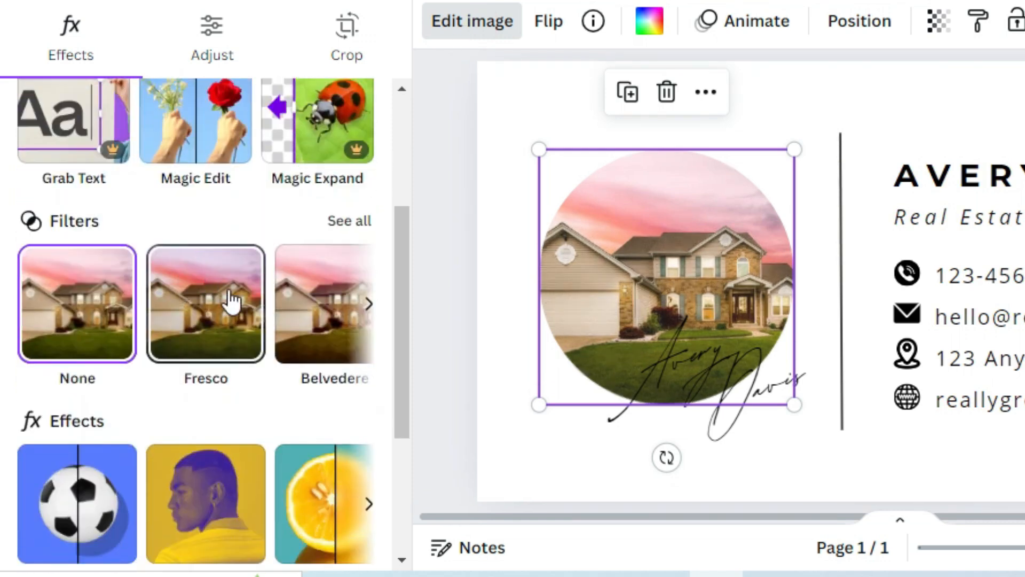
{"action": "scroll", "coordinate": [114, 382], "scroll_direction": "down", "scroll_amount": 2}
{"action": "scroll", "coordinate": [261, 408], "scroll_direction": "down", "scroll_amount": 2}
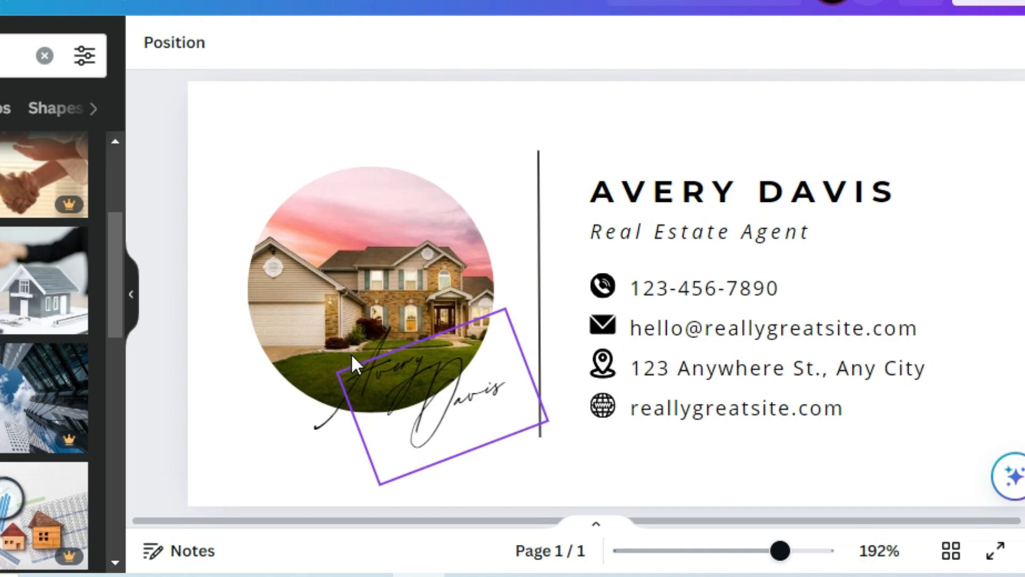
- Set the house photo's transparency to 91
{"action": "left_click", "coordinate": [376, 389]}
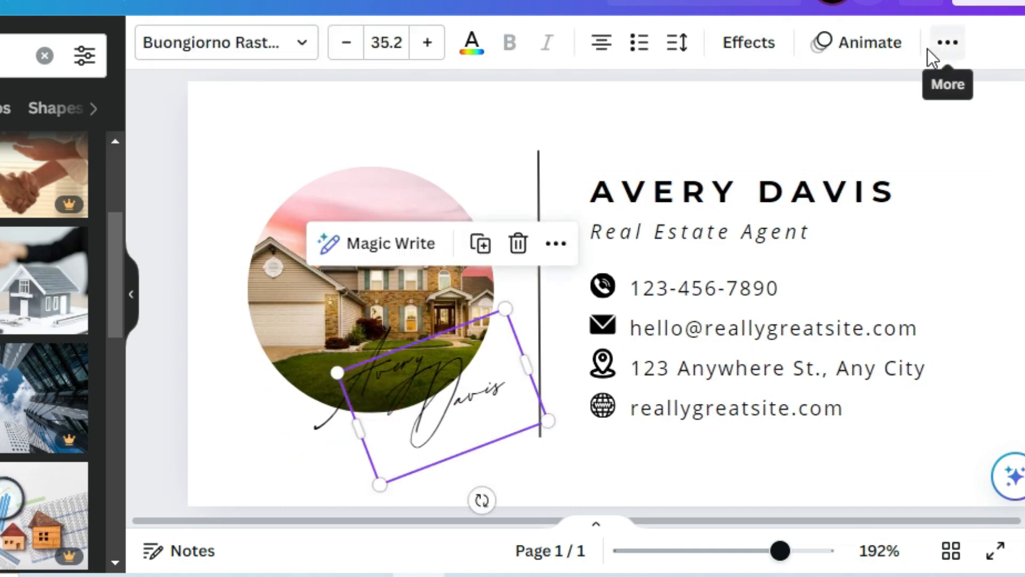
{"action": "left_click", "coordinate": [256, 275]}
{"action": "left_click", "coordinate": [634, 42]}
{"action": "left_click_drag", "start_coordinate": [571, 135], "coordinate": [563, 143]}
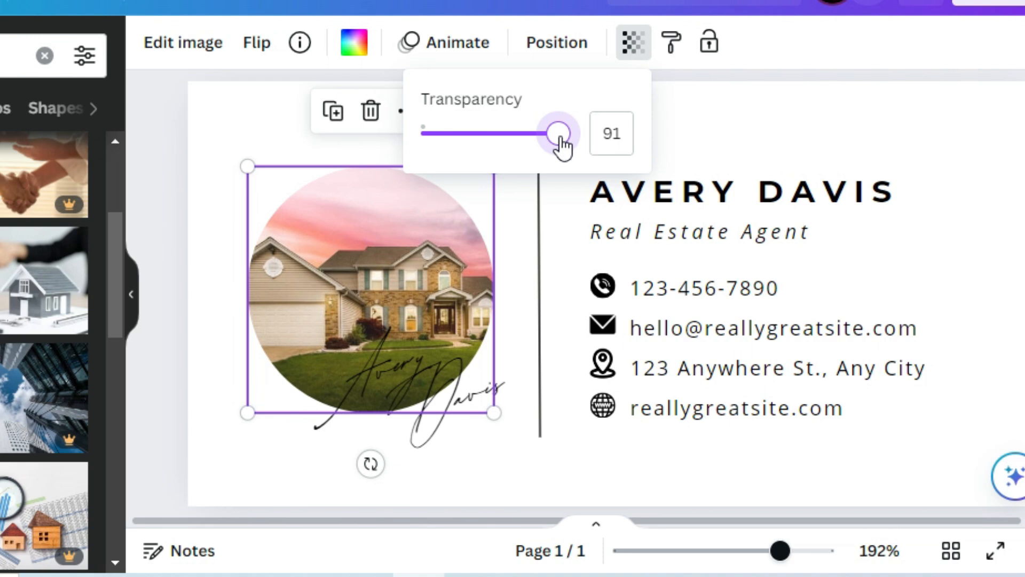
{"action": "left_click", "coordinate": [721, 90]}
{"action": "left_click", "coordinate": [723, 91]}
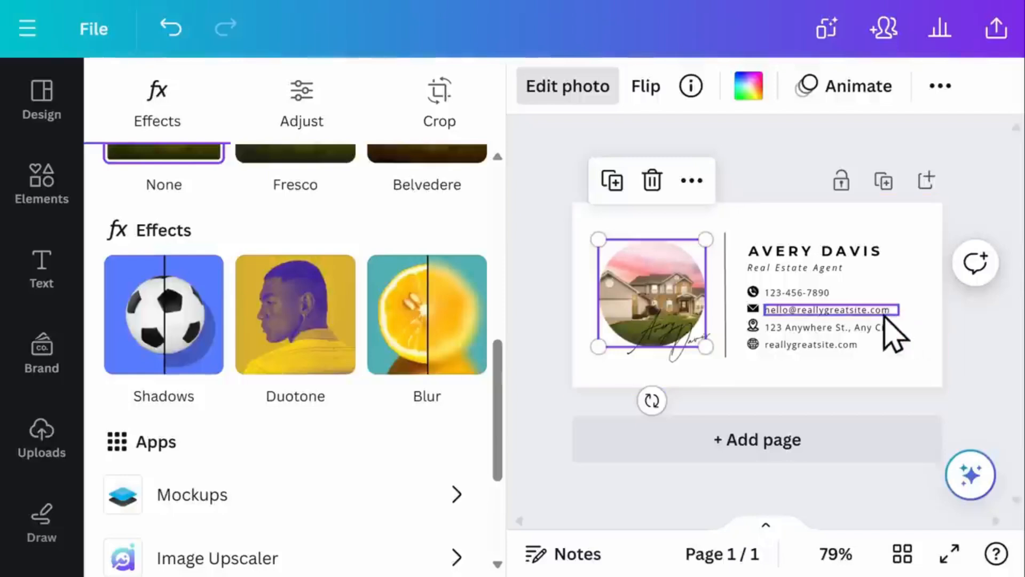
- Remove bold from the name heading and set it in the Alice font
{"action": "left_click", "coordinate": [864, 250]}
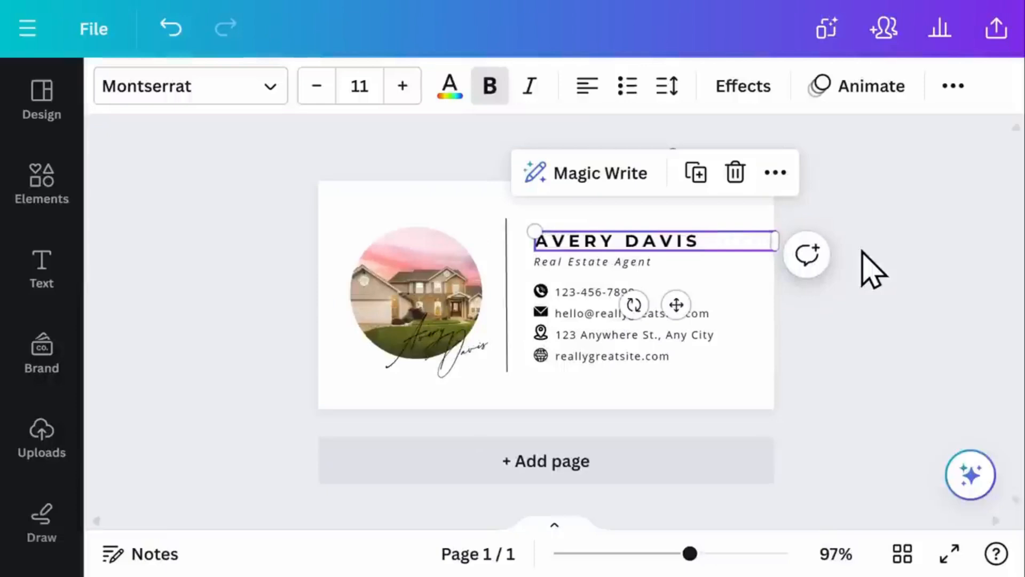
{"action": "left_click", "coordinate": [489, 100]}
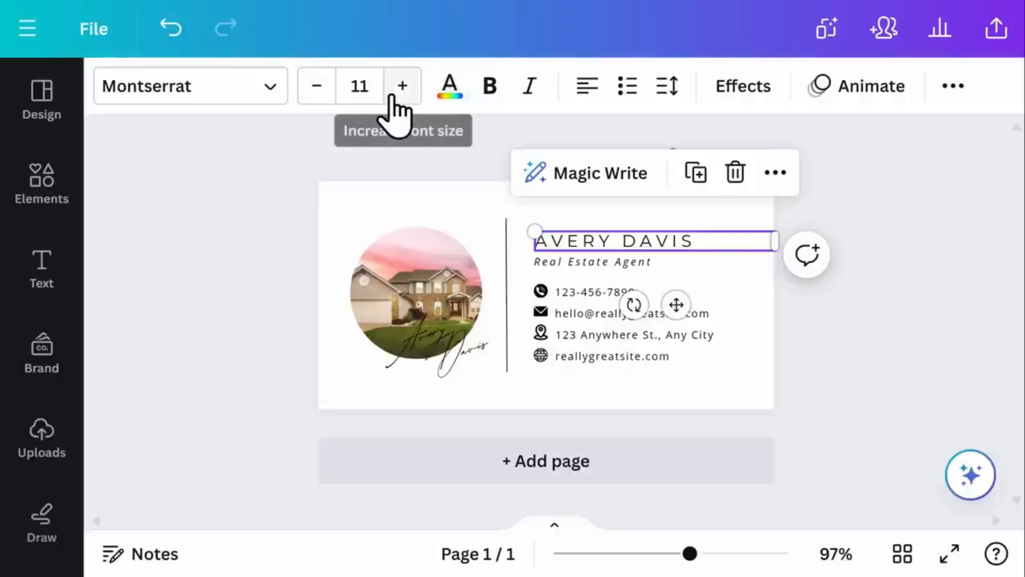
{"action": "left_click", "coordinate": [275, 90]}
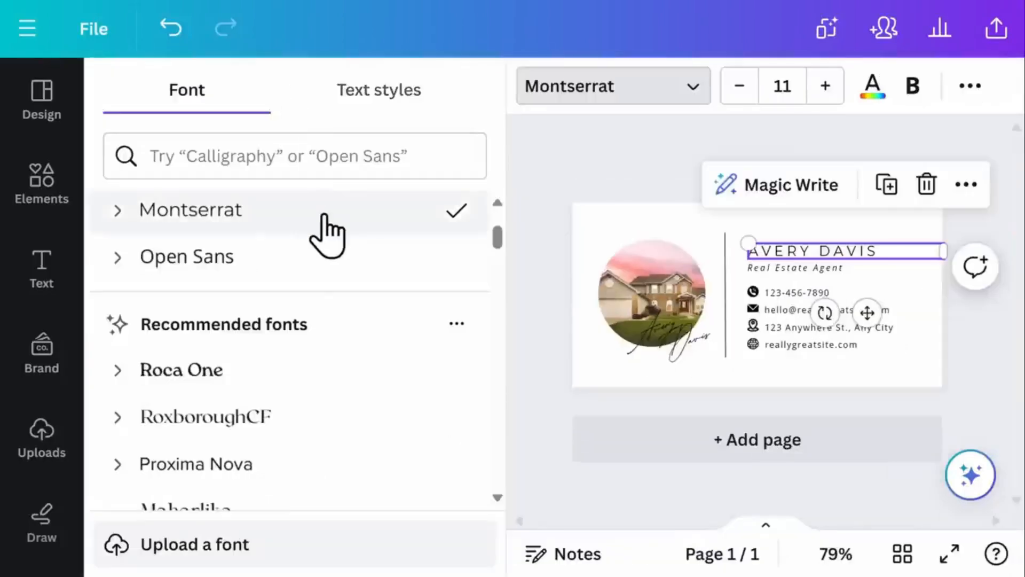
{"action": "scroll", "coordinate": [324, 219], "scroll_direction": "down", "scroll_amount": 2}
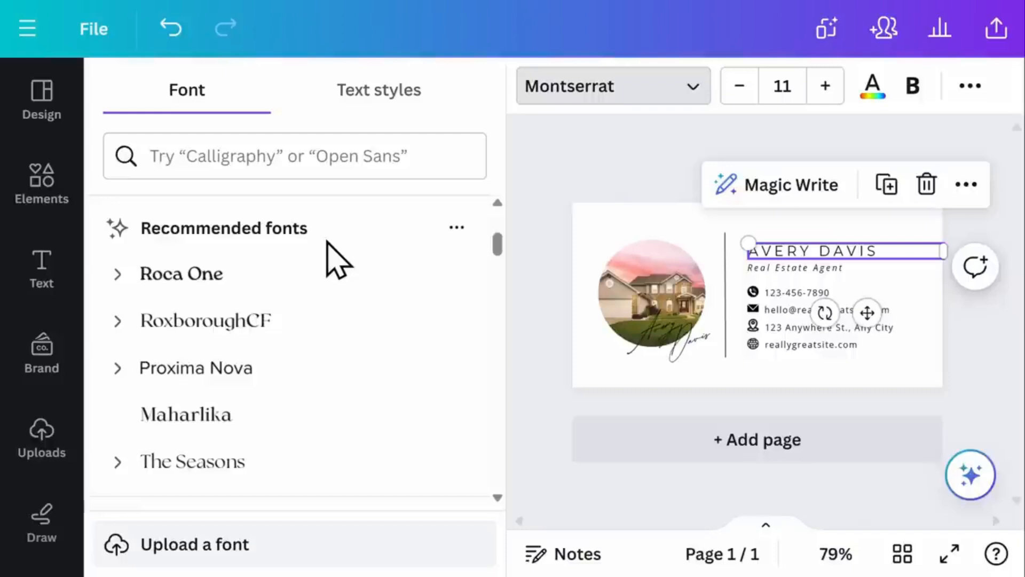
{"action": "scroll", "coordinate": [331, 259], "scroll_direction": "down", "scroll_amount": 10}
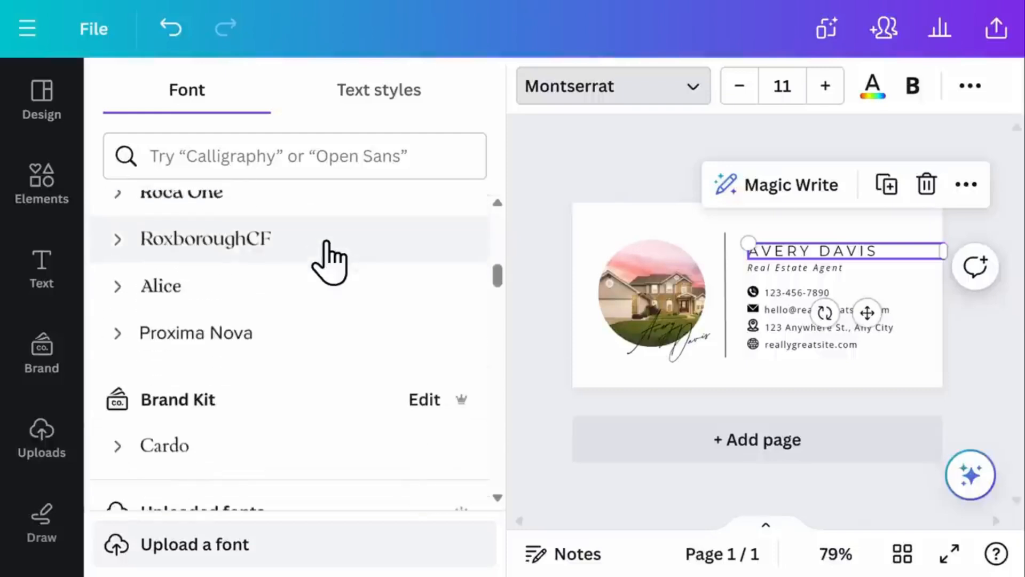
{"action": "scroll", "coordinate": [330, 262], "scroll_direction": "down", "scroll_amount": 10}
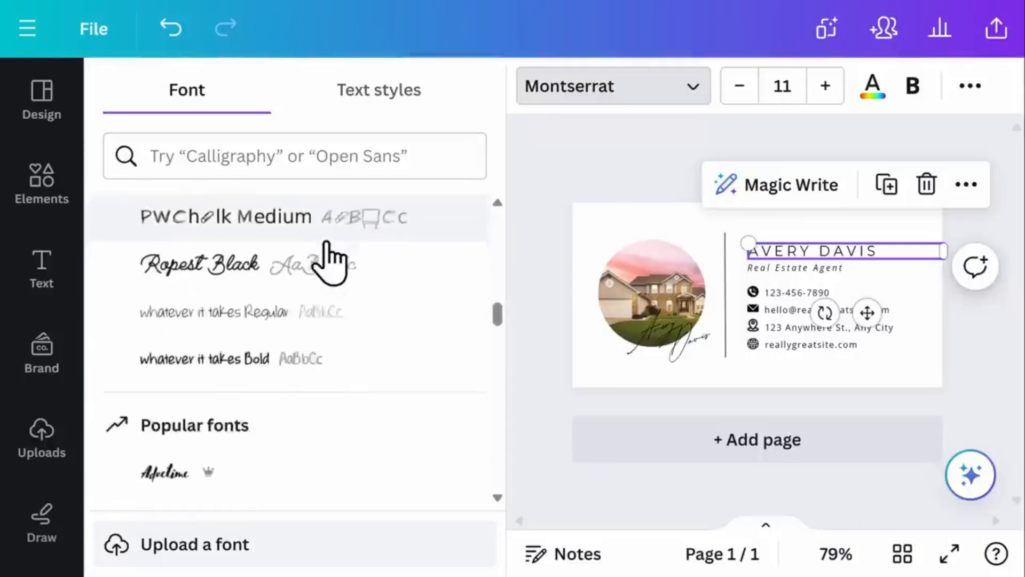
{"action": "scroll", "coordinate": [330, 262], "scroll_direction": "down", "scroll_amount": 3}
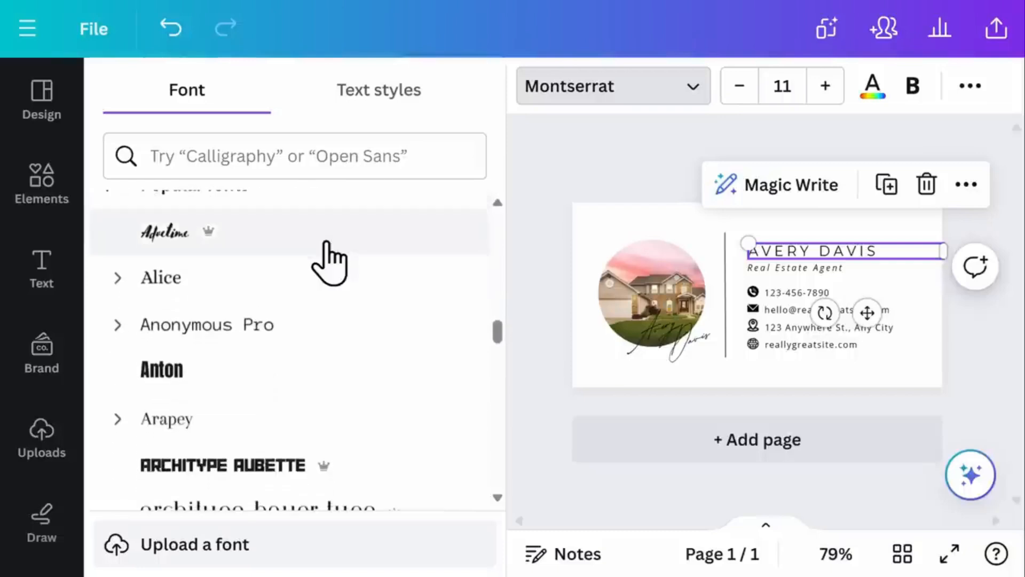
{"action": "left_click", "coordinate": [332, 291]}
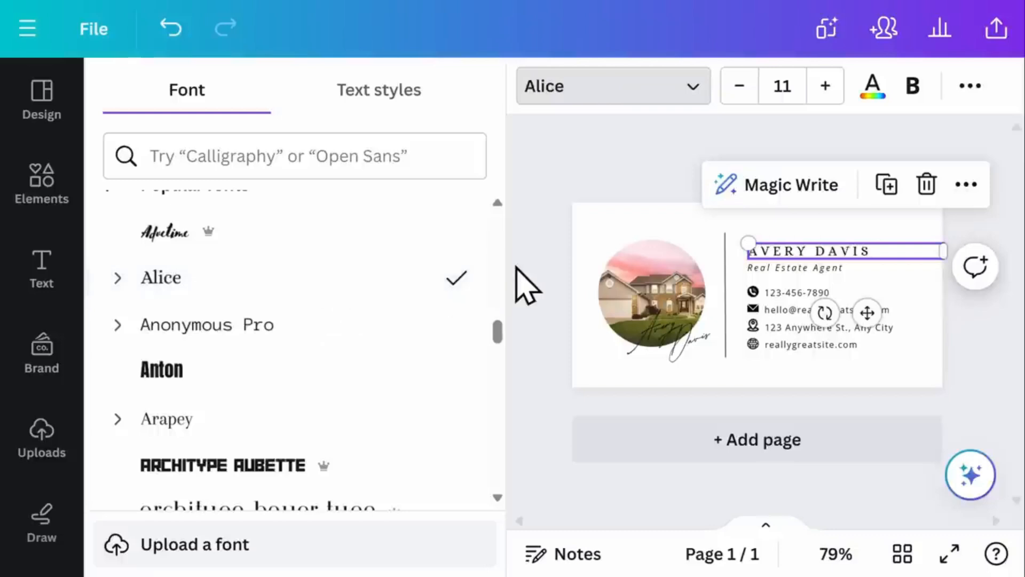
{"action": "left_click", "coordinate": [515, 287]}
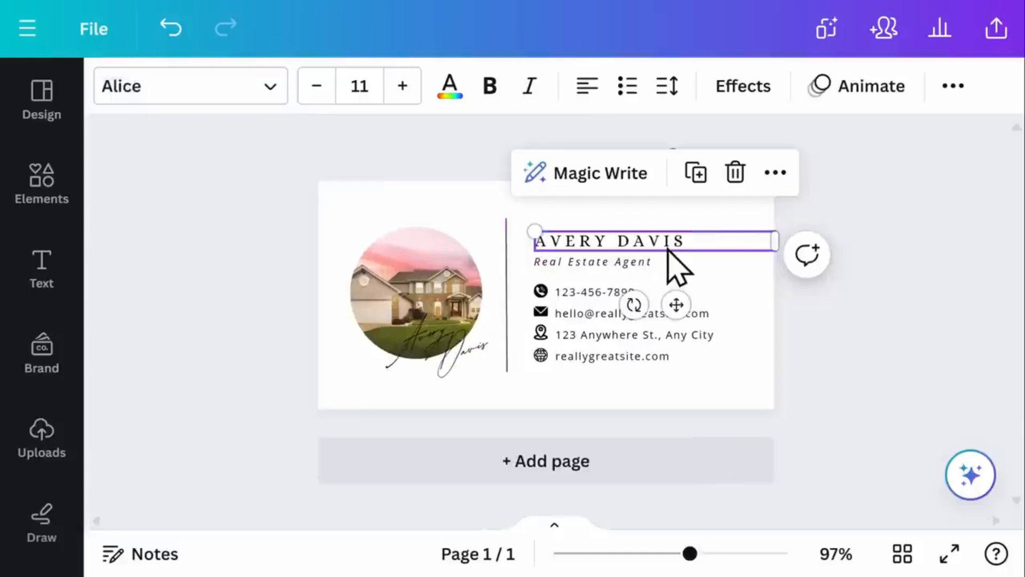
- Switch the phone number to Alice and apply Alice to all Open Sans text
{"action": "left_click", "coordinate": [595, 291]}
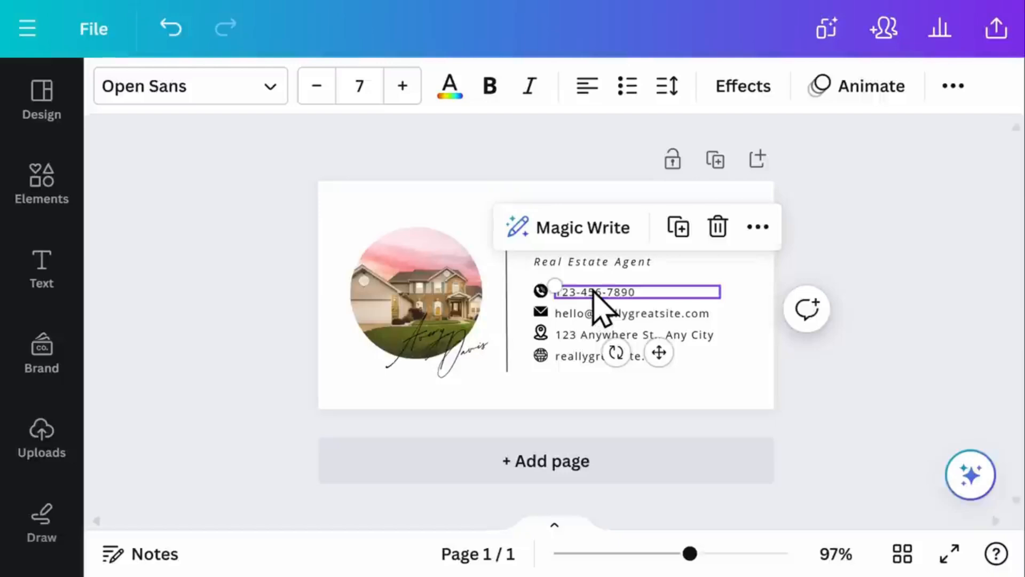
{"action": "left_click", "coordinate": [271, 96]}
{"action": "left_click_drag", "start_coordinate": [498, 336], "coordinate": [497, 210]}
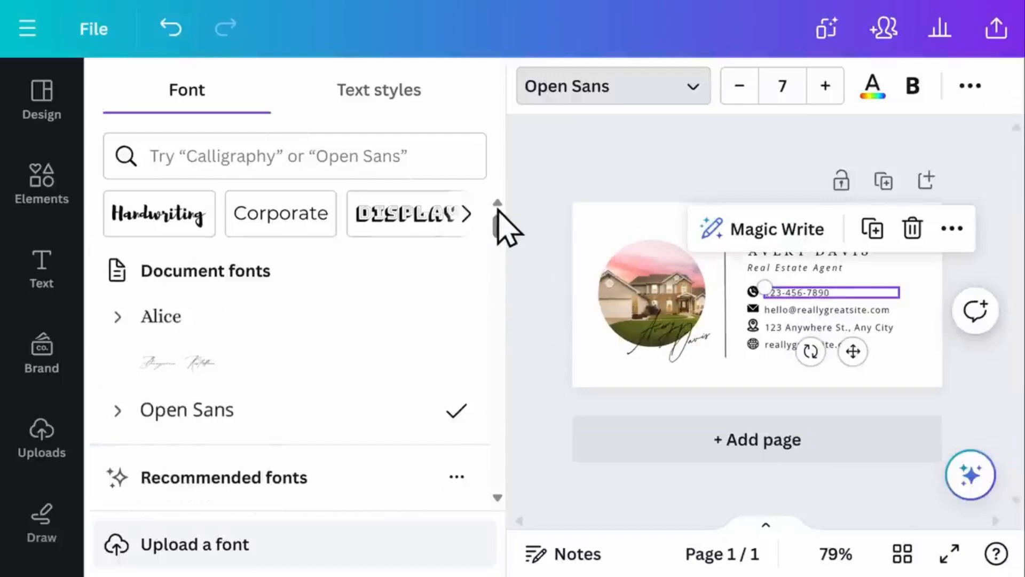
{"action": "left_click", "coordinate": [402, 315]}
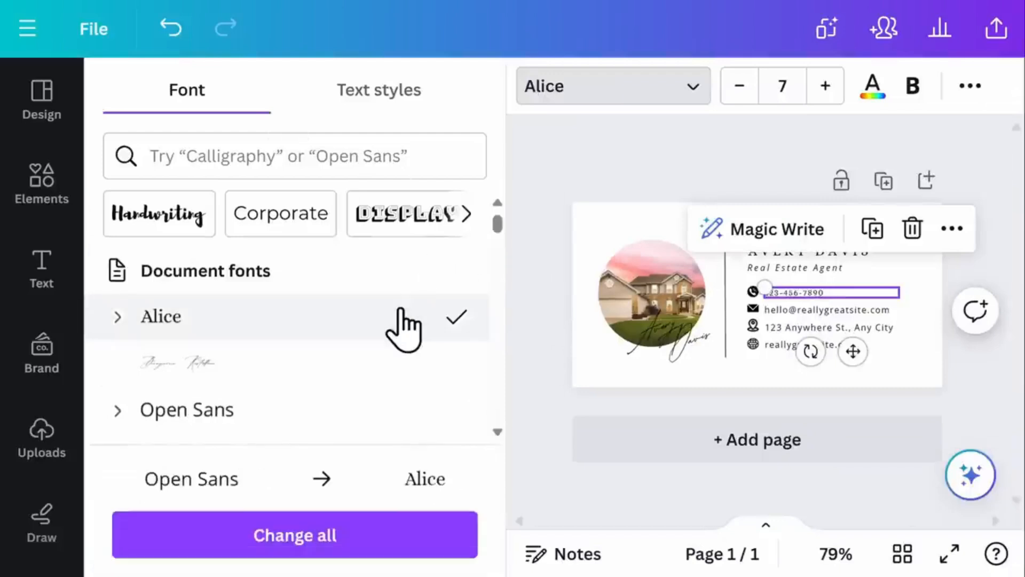
{"action": "left_click", "coordinate": [342, 550]}
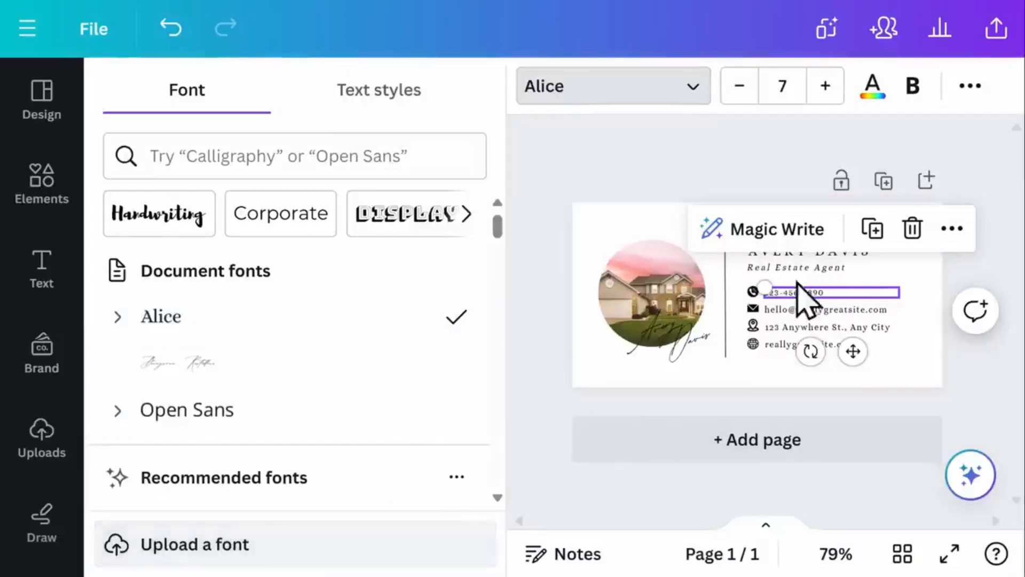
{"action": "left_click", "coordinate": [828, 255]}
{"action": "left_click", "coordinate": [827, 254]}
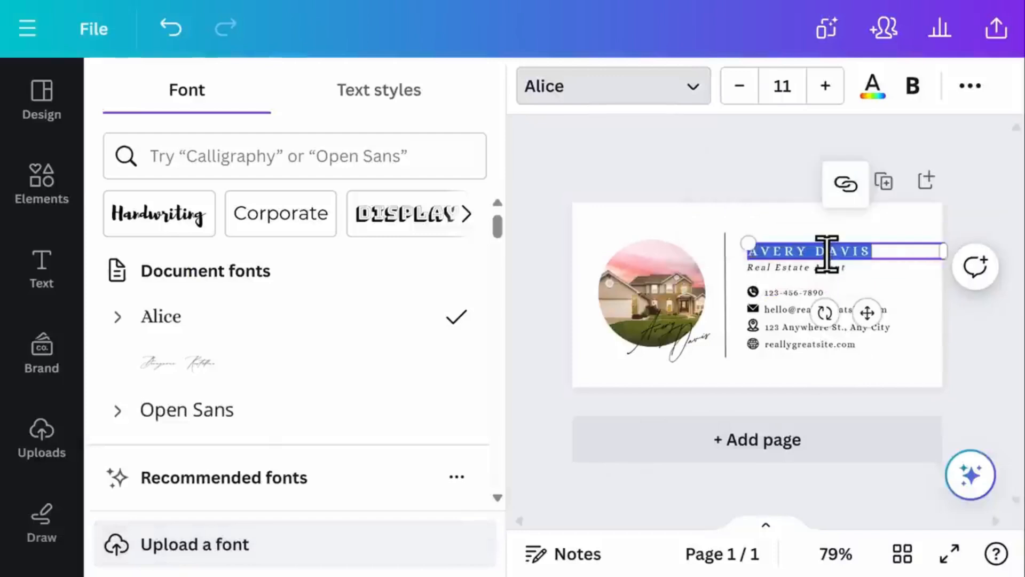
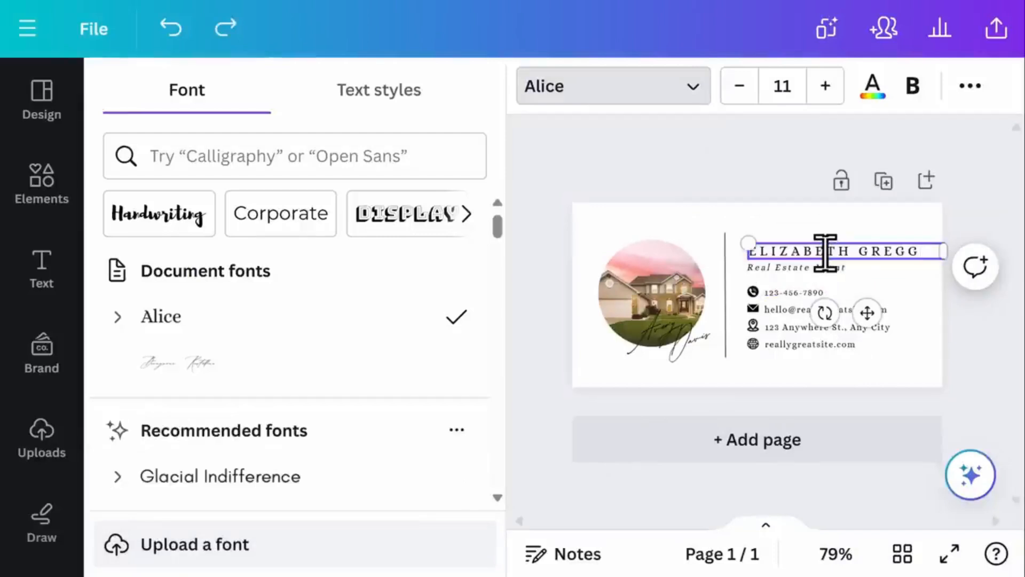
- Replace the name heading and both handwritten script words with the agent's name
{"action": "double_click", "coordinate": [633, 326]}
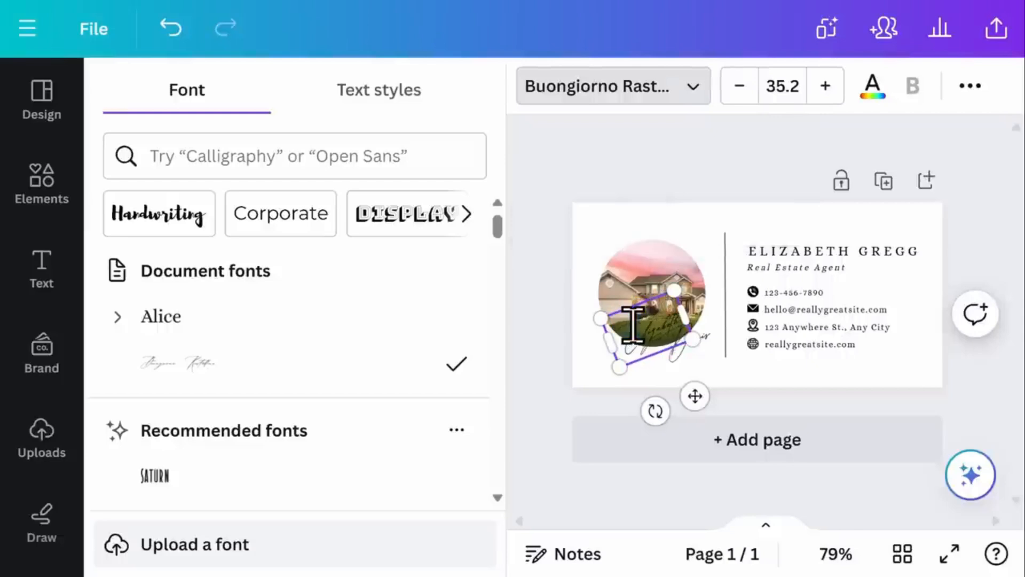
{"action": "double_click", "coordinate": [683, 357]}
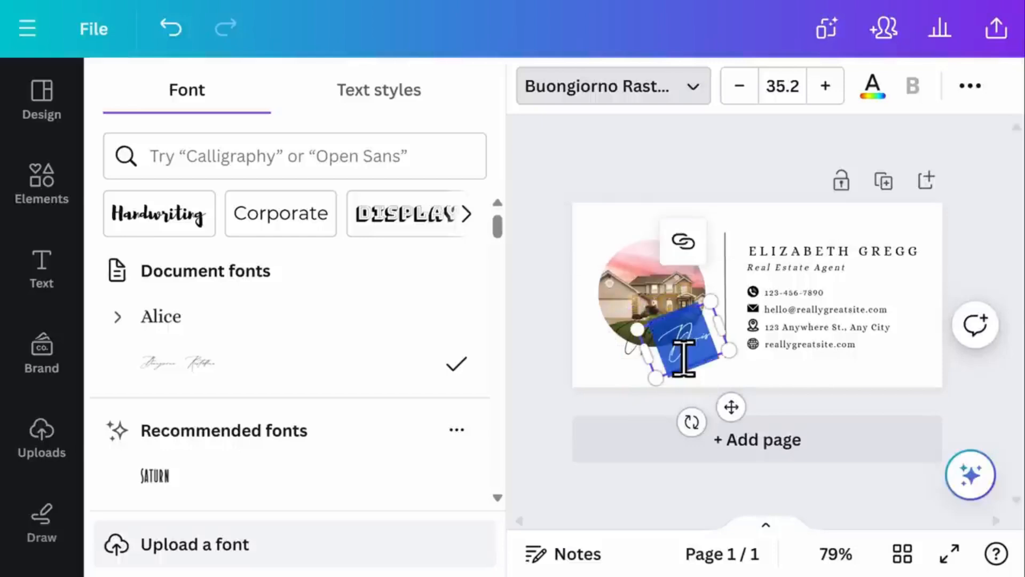
{"action": "left_click", "coordinate": [608, 378]}
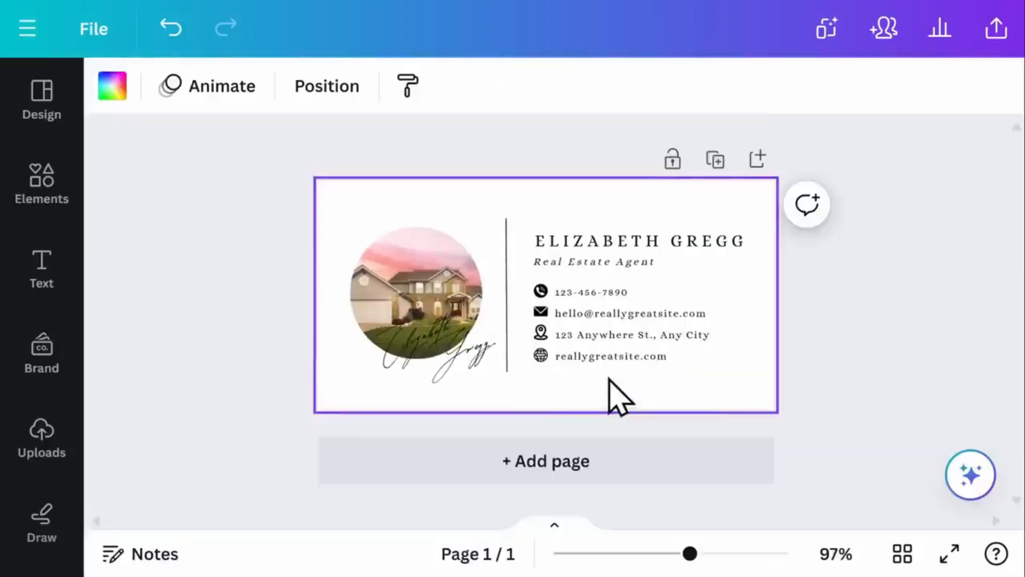
- Nudge the handwritten signature lower over the edge of the house photo
{"action": "left_click", "coordinate": [393, 344]}
{"action": "mouse_move", "coordinate": [399, 363]}
{"action": "left_mouse_down"}
{"action": "mouse_move", "coordinate": [394, 343]}
{"action": "mouse_move", "coordinate": [404, 367]}
{"action": "left_mouse_up"}
{"action": "left_click", "coordinate": [484, 358]}
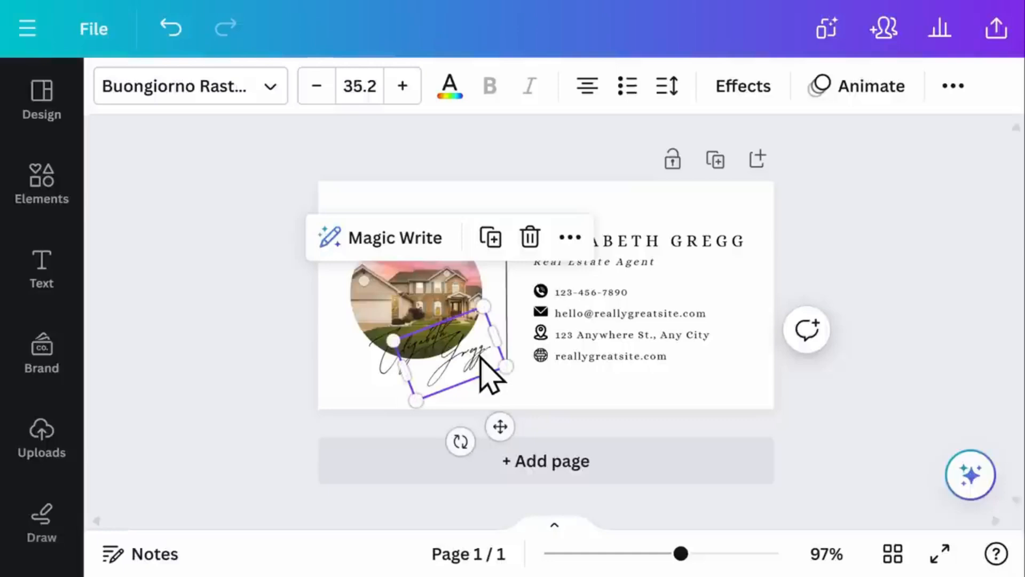
- Add a Shapes line under the contact details, then delete it again
{"action": "left_click", "coordinate": [24, 177]}
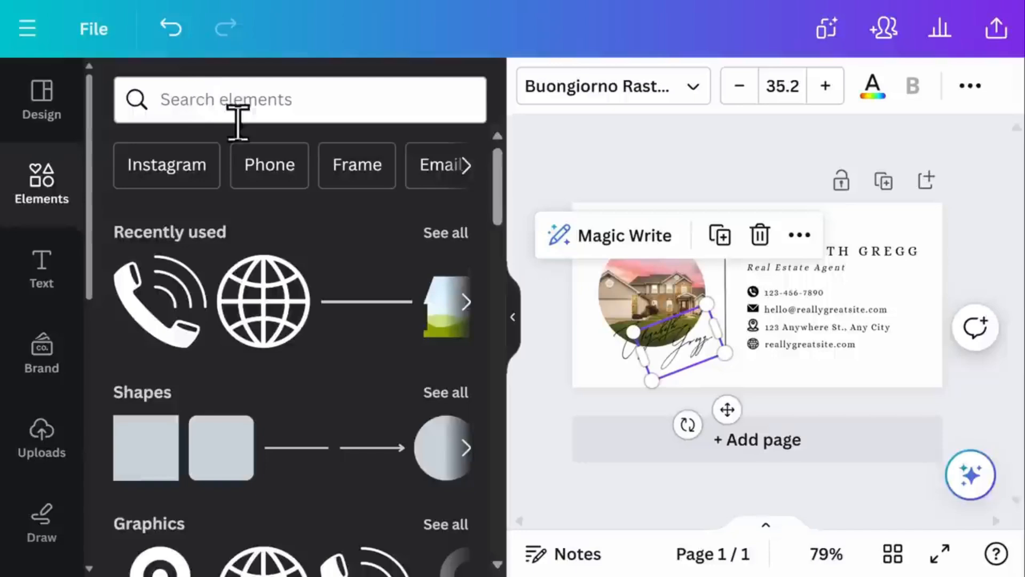
{"action": "scroll", "coordinate": [322, 219], "scroll_direction": "down", "scroll_amount": 4}
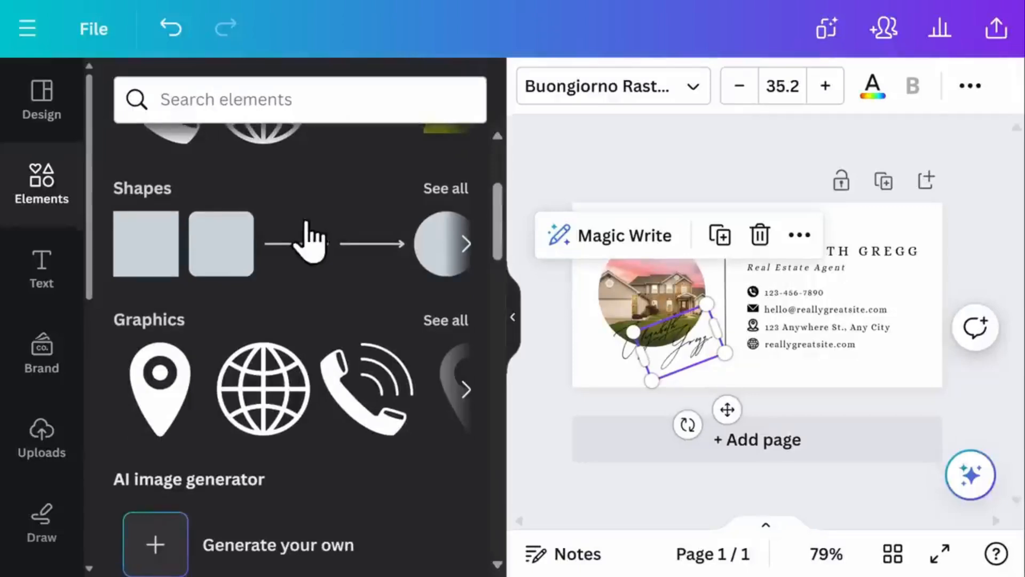
{"action": "left_click_drag", "start_coordinate": [293, 258], "coordinate": [790, 385]}
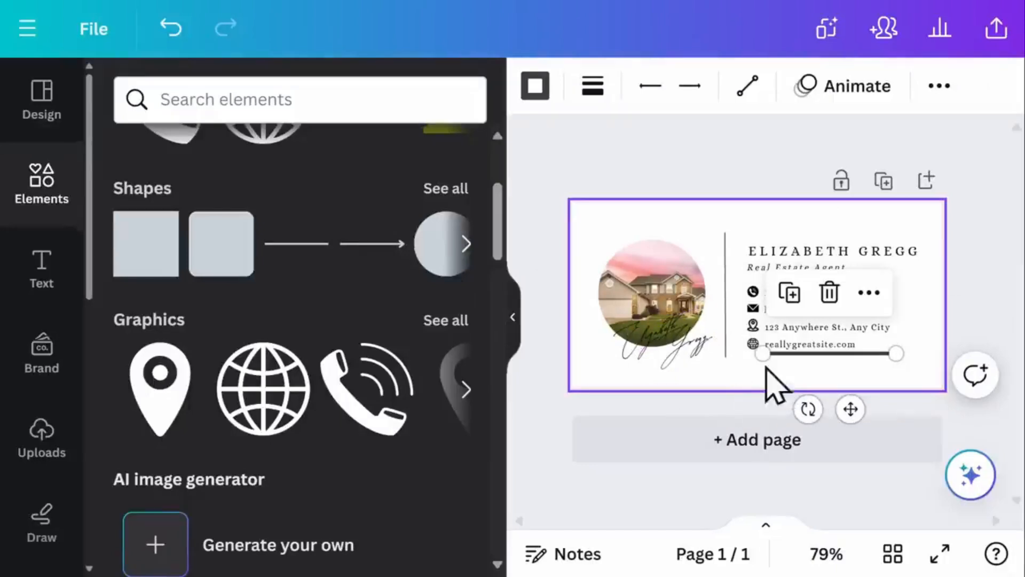
{"action": "left_click", "coordinate": [829, 293]}
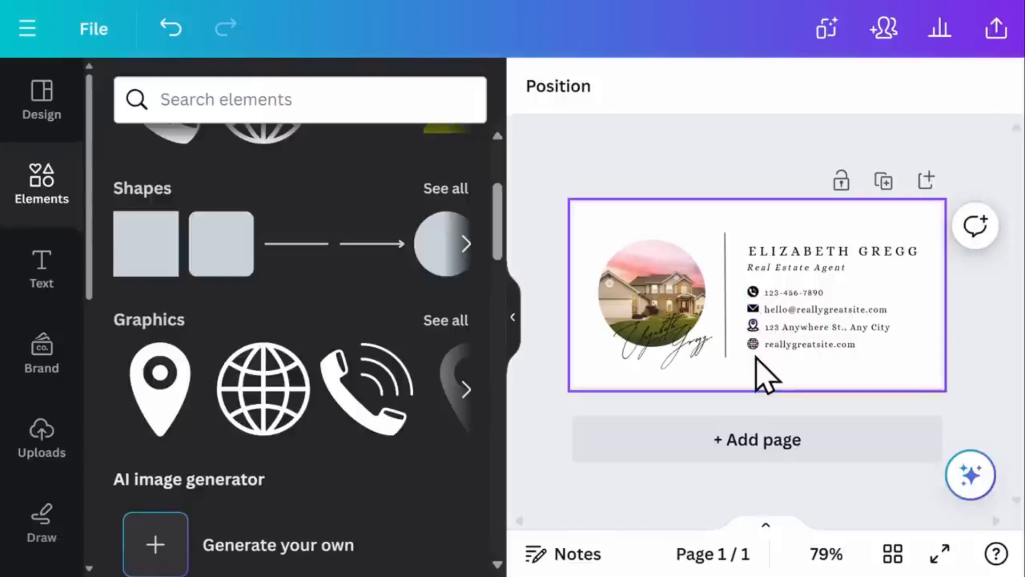
- Recolour the phone icon pink
{"action": "left_click", "coordinate": [753, 291]}
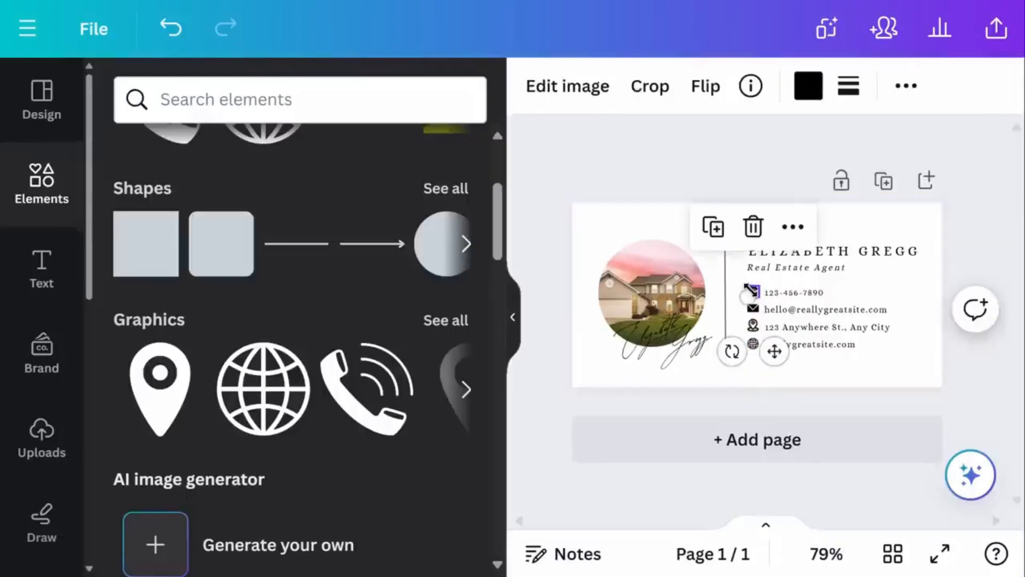
{"action": "left_click", "coordinate": [808, 88]}
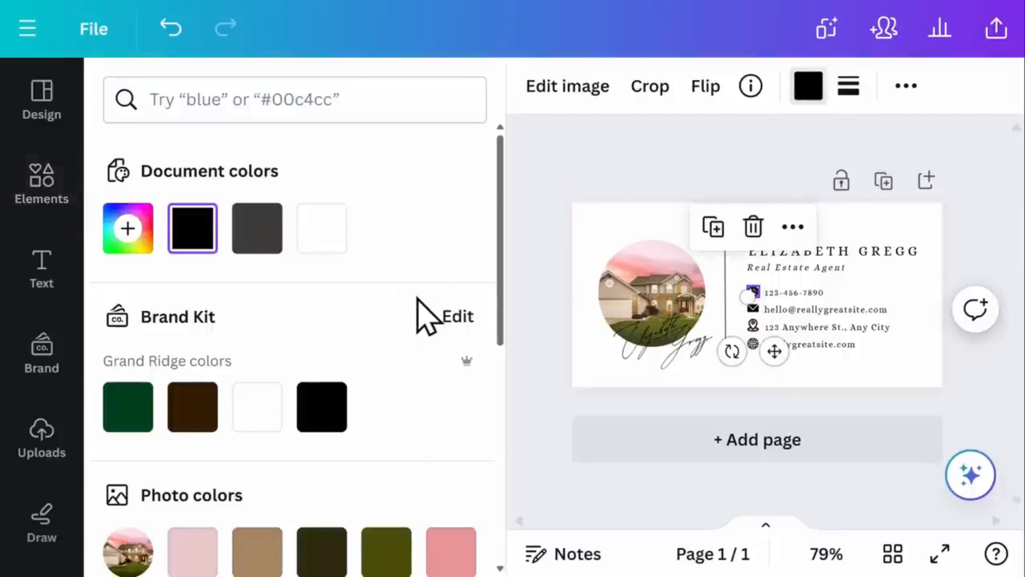
{"action": "scroll", "coordinate": [428, 321], "scroll_direction": "down", "scroll_amount": 3}
{"action": "left_click", "coordinate": [441, 427]}
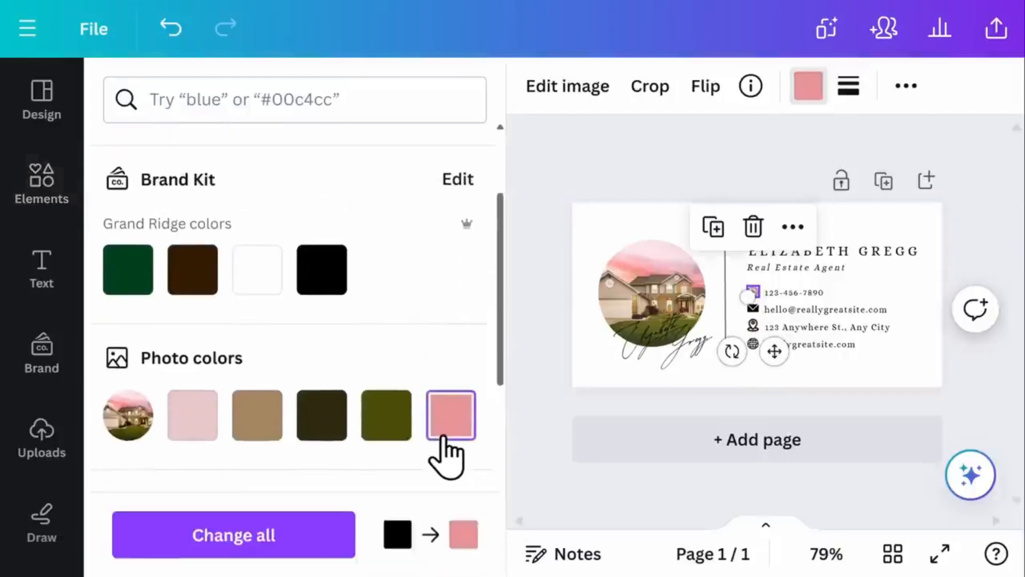
{"action": "key", "text": "Escape"}
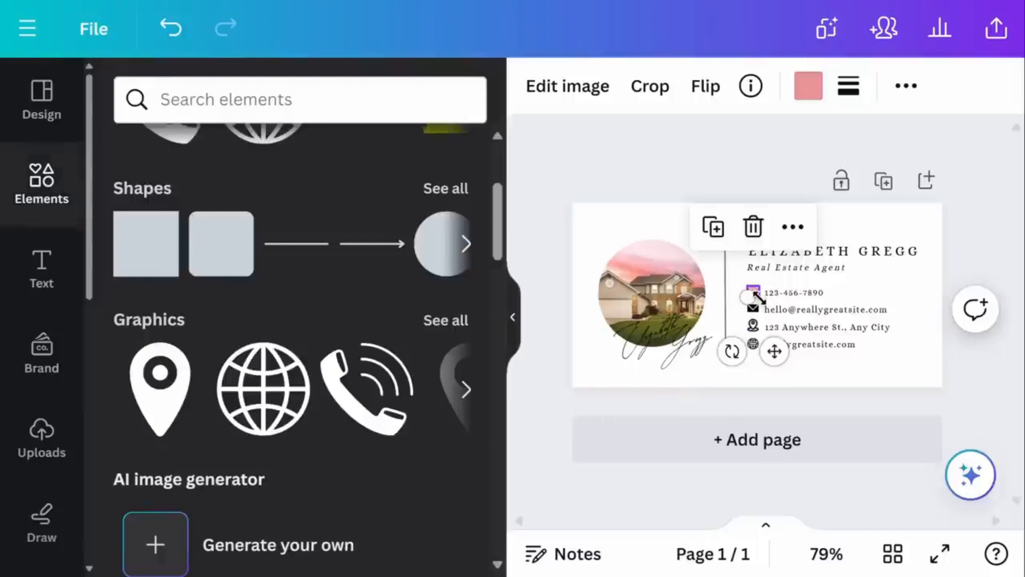
- Replace the pink phone icon with a new 14×14 phone graphic beside the phone number
{"action": "left_click", "coordinate": [753, 229]}
{"action": "left_click_drag", "start_coordinate": [430, 408], "coordinate": [739, 259]}
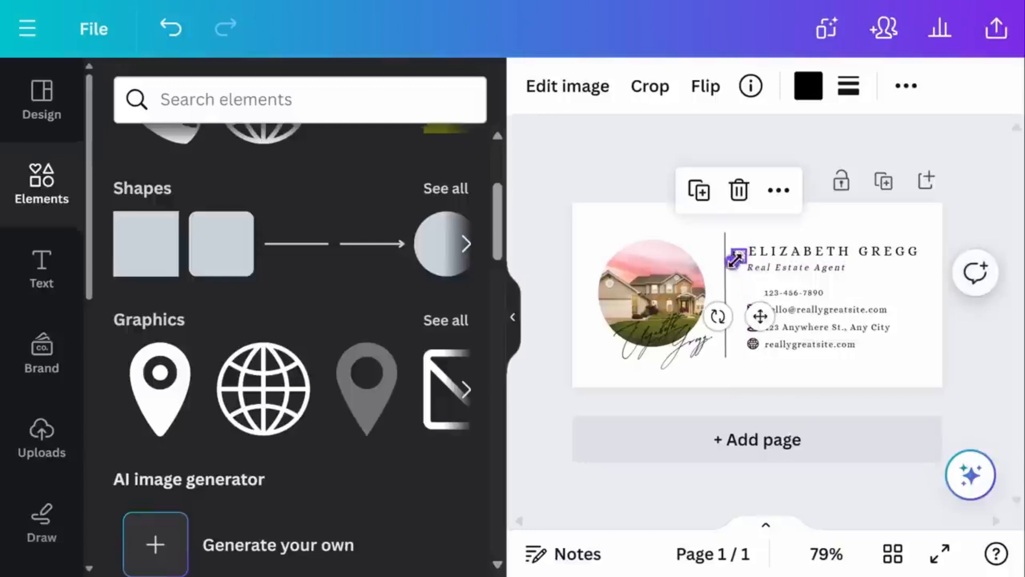
{"action": "left_click_drag", "start_coordinate": [771, 321], "coordinate": [784, 357]}
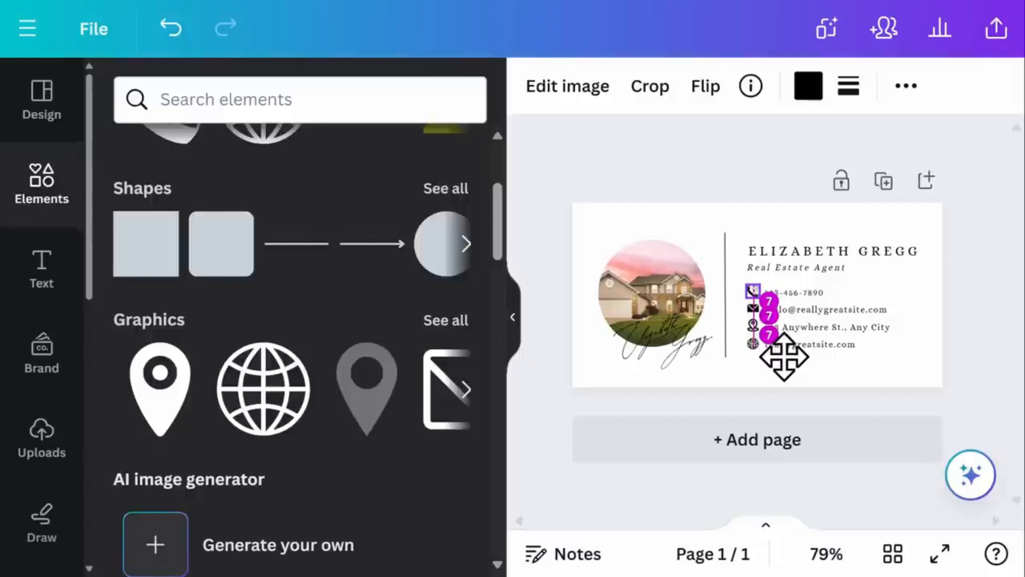
{"action": "left_click_drag", "start_coordinate": [783, 356], "coordinate": [783, 356]}
{"action": "left_click", "coordinate": [984, 213]}
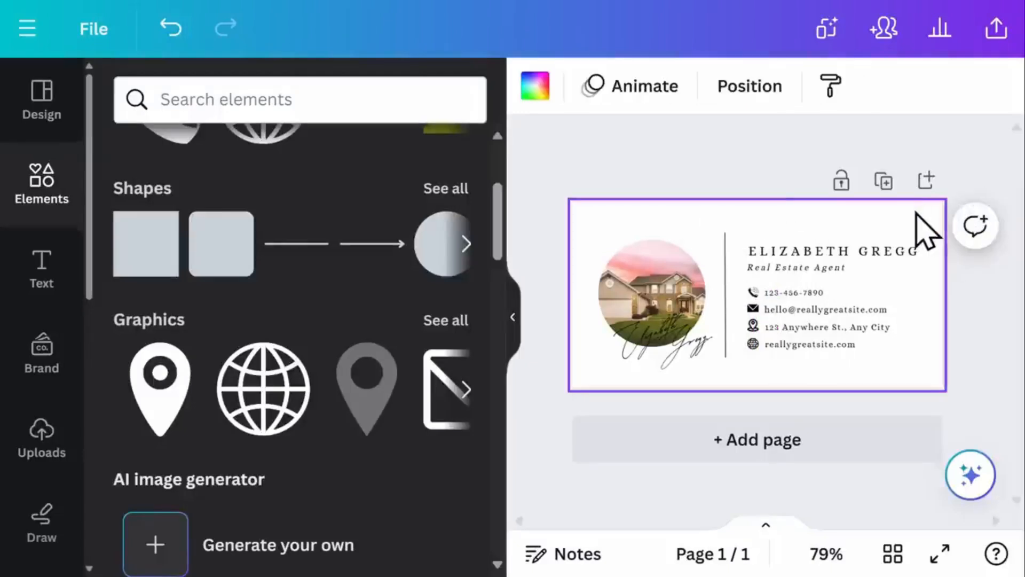
{"action": "left_click", "coordinate": [540, 88]}
{"action": "scroll", "coordinate": [419, 214], "scroll_direction": "down", "scroll_amount": 5}
{"action": "scroll", "coordinate": [427, 219], "scroll_direction": "down", "scroll_amount": 2}
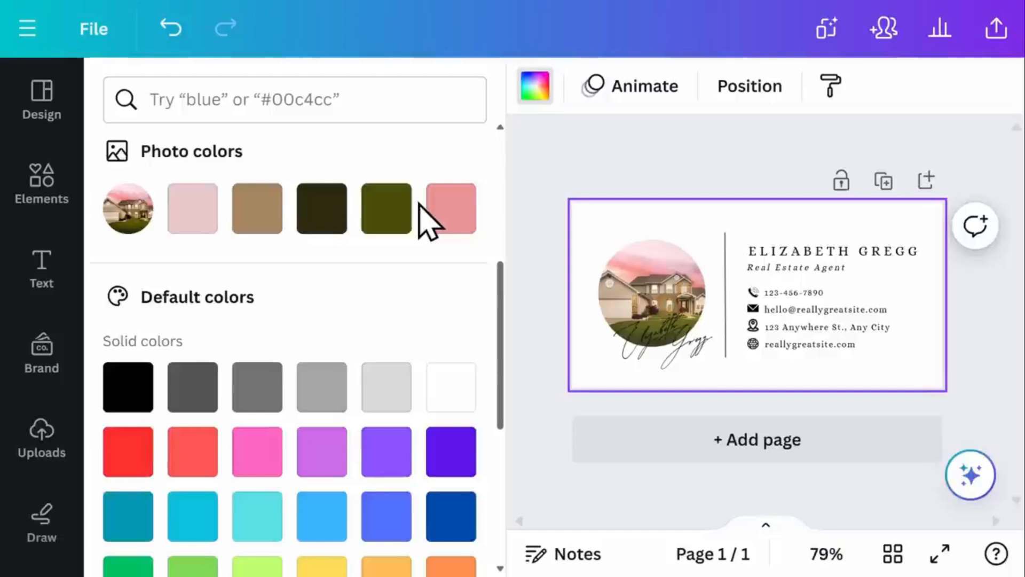
{"action": "left_click", "coordinate": [203, 219]}
{"action": "scroll", "coordinate": [315, 291], "scroll_direction": "down", "scroll_amount": 4}
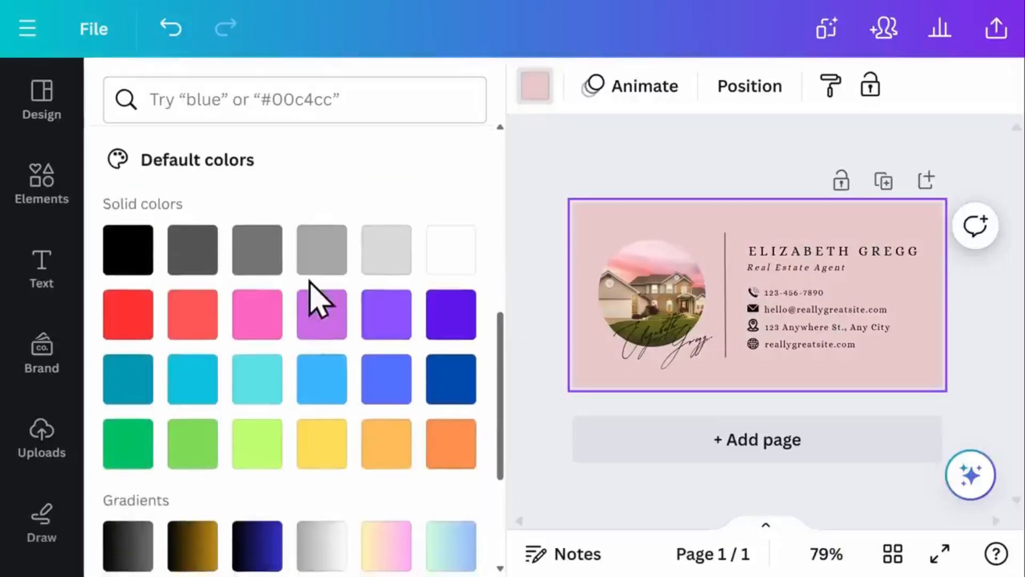
{"action": "scroll", "coordinate": [319, 301], "scroll_direction": "down", "scroll_amount": 2}
{"action": "scroll", "coordinate": [311, 283], "scroll_direction": "down", "scroll_amount": 4}
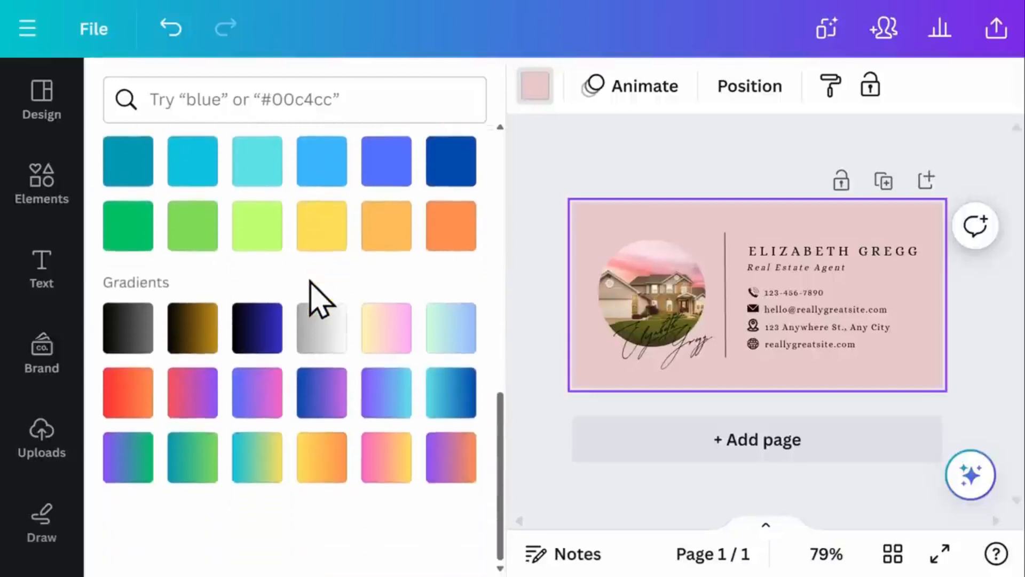
{"action": "left_click", "coordinate": [386, 331]}
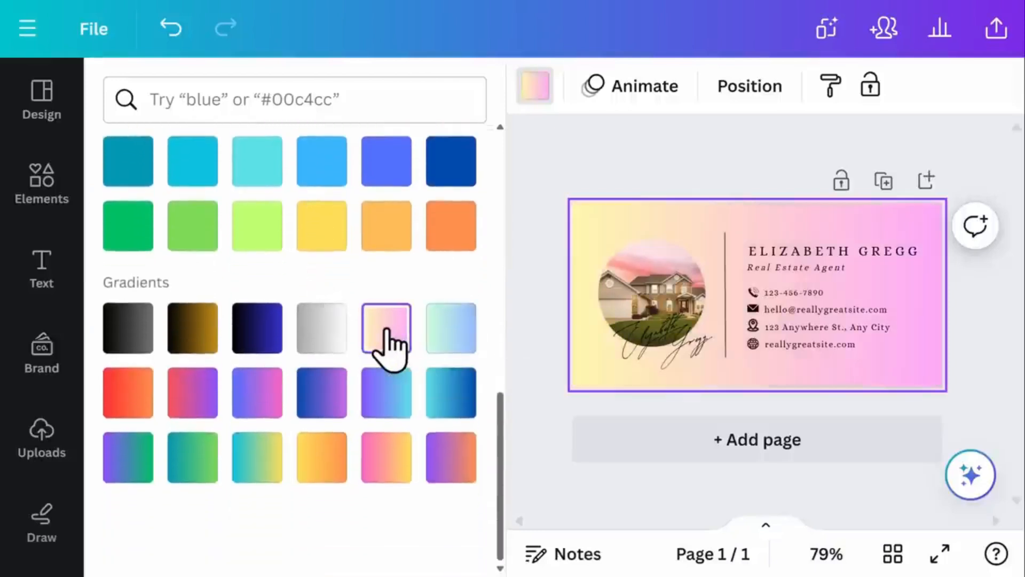
{"action": "scroll", "coordinate": [385, 341], "scroll_direction": "up", "scroll_amount": 15}
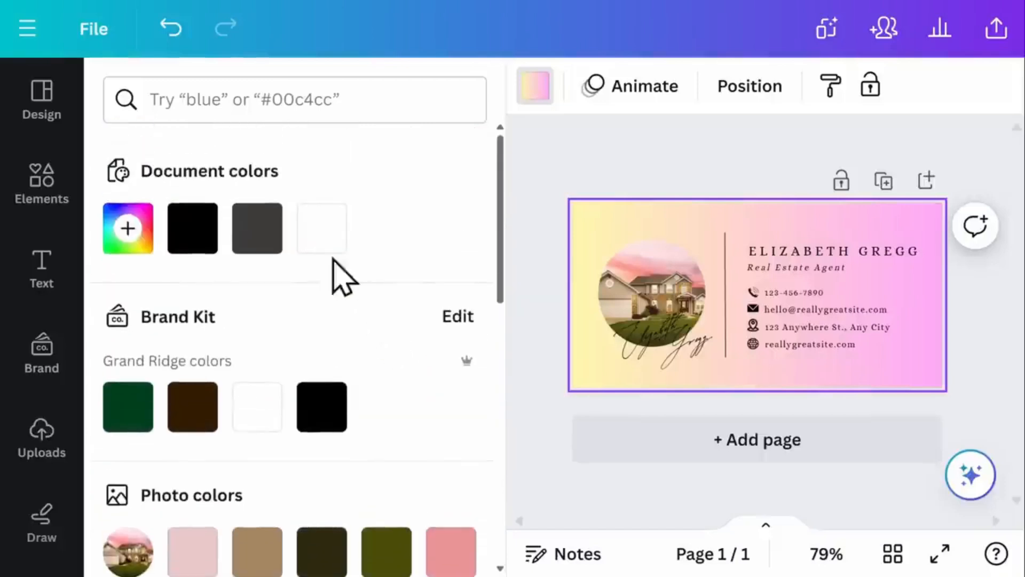
{"action": "left_click", "coordinate": [322, 235]}
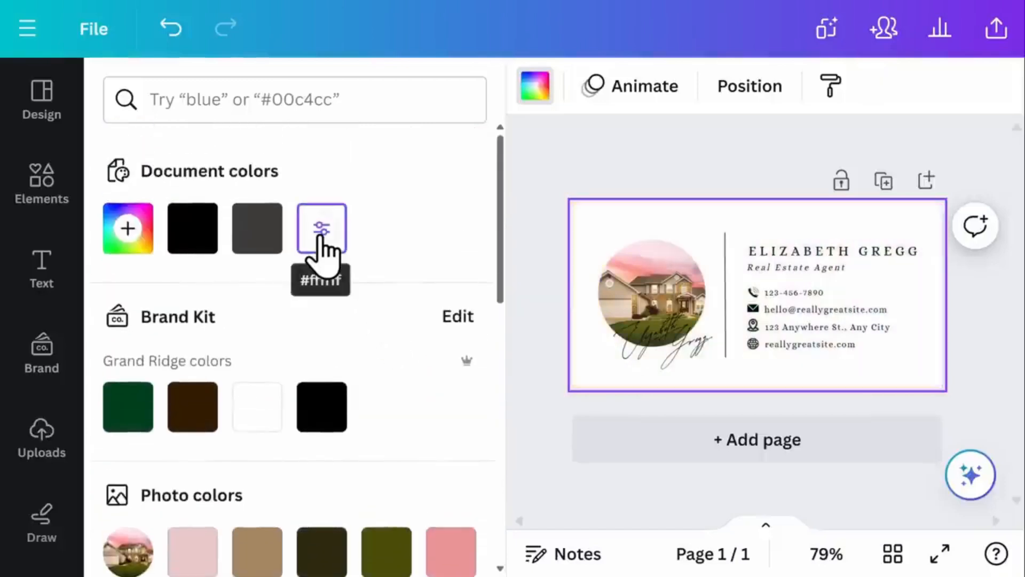
{"action": "left_click", "coordinate": [658, 172]}
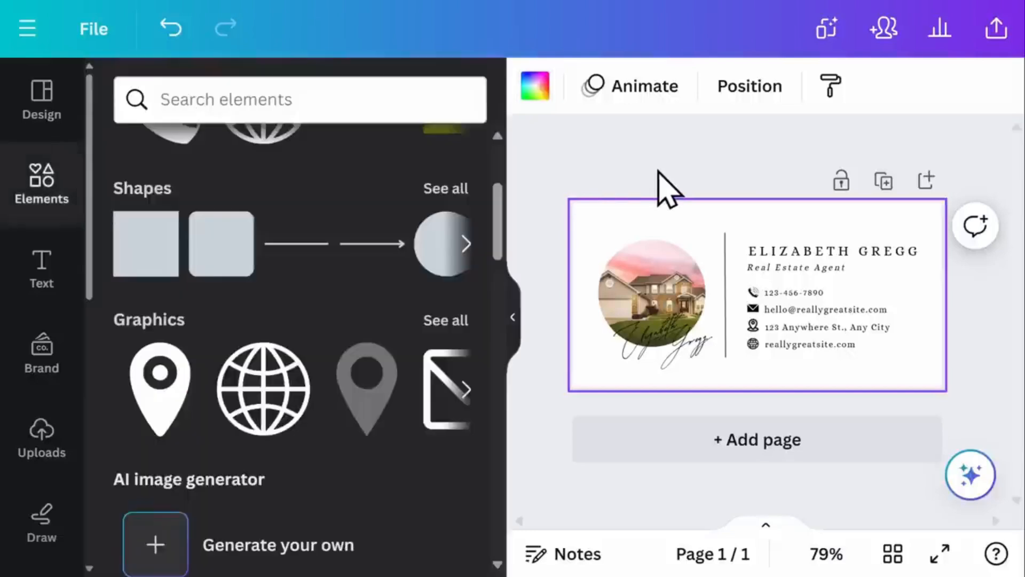
- Download the design from Share > Download with PNG kept as the file type
{"action": "left_click", "coordinate": [994, 47]}
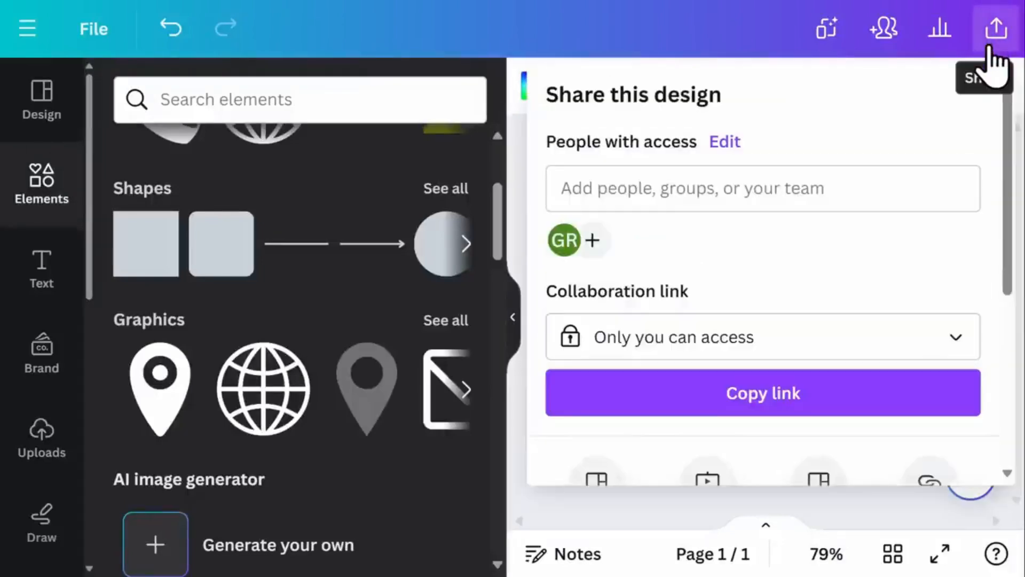
{"action": "scroll", "coordinate": [983, 230], "scroll_direction": "down", "scroll_amount": 5}
{"action": "scroll", "coordinate": [980, 240], "scroll_direction": "down", "scroll_amount": 2}
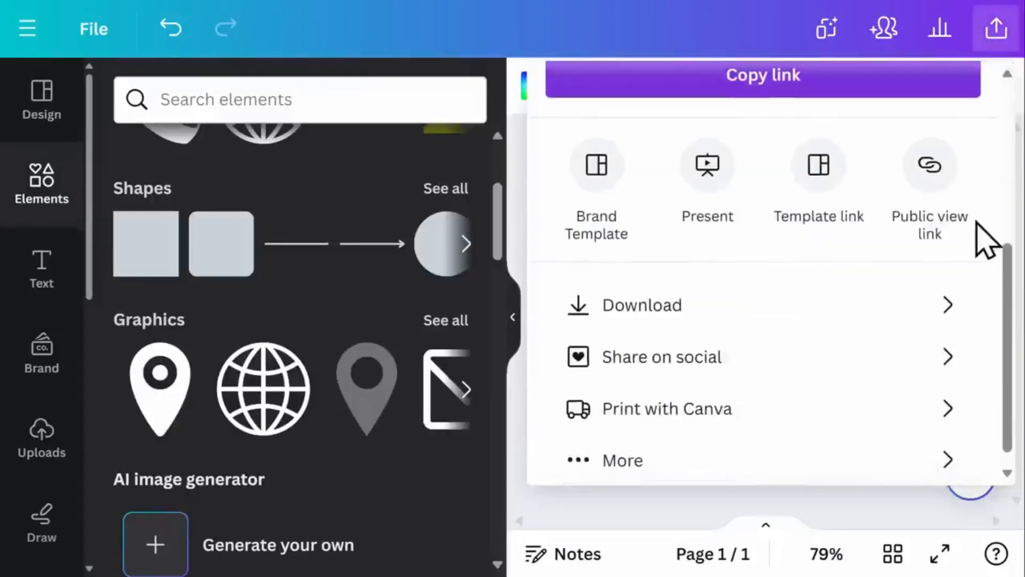
{"action": "left_click", "coordinate": [954, 314]}
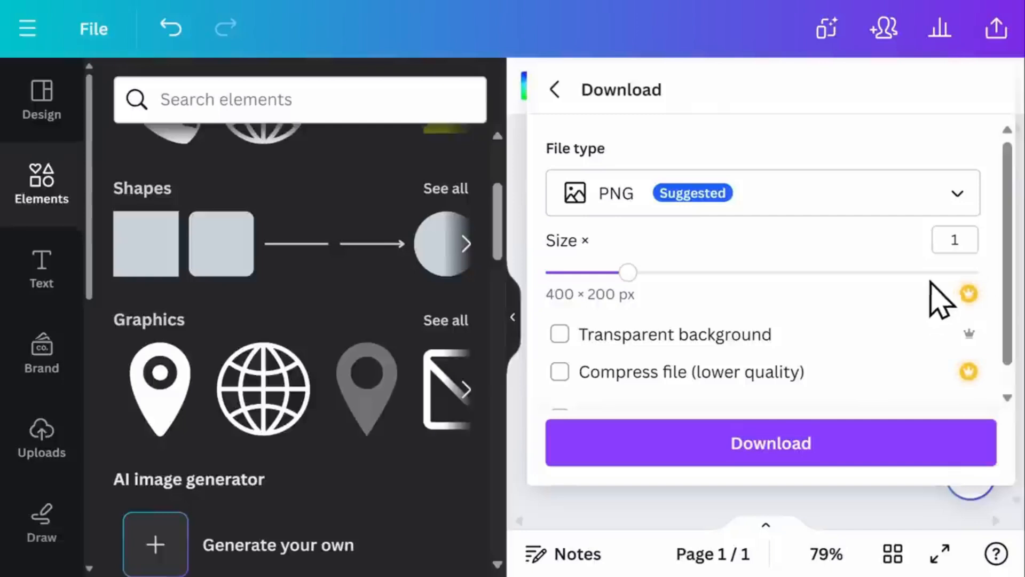
{"action": "left_click", "coordinate": [964, 193]}
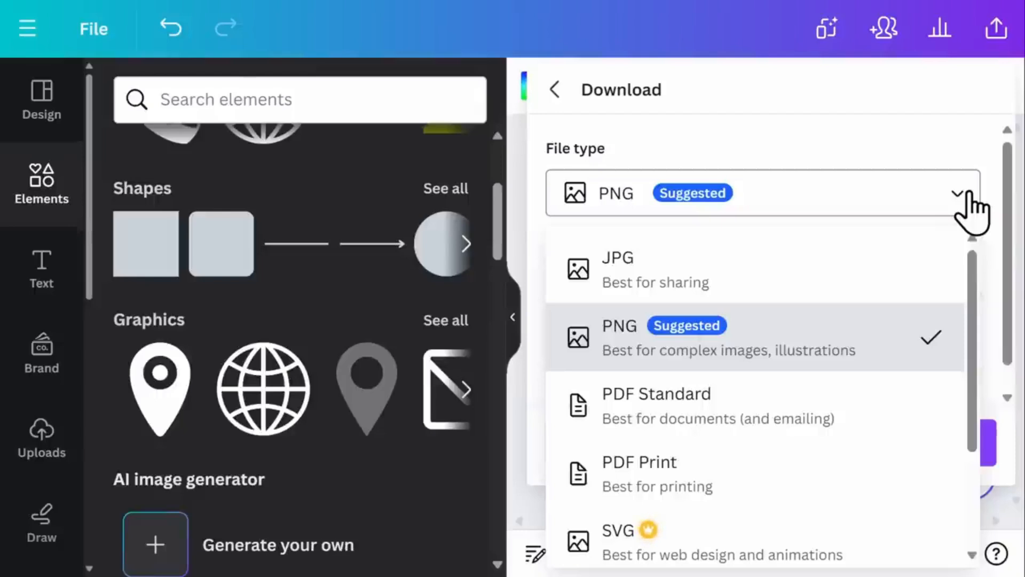
{"action": "left_click", "coordinate": [967, 195]}
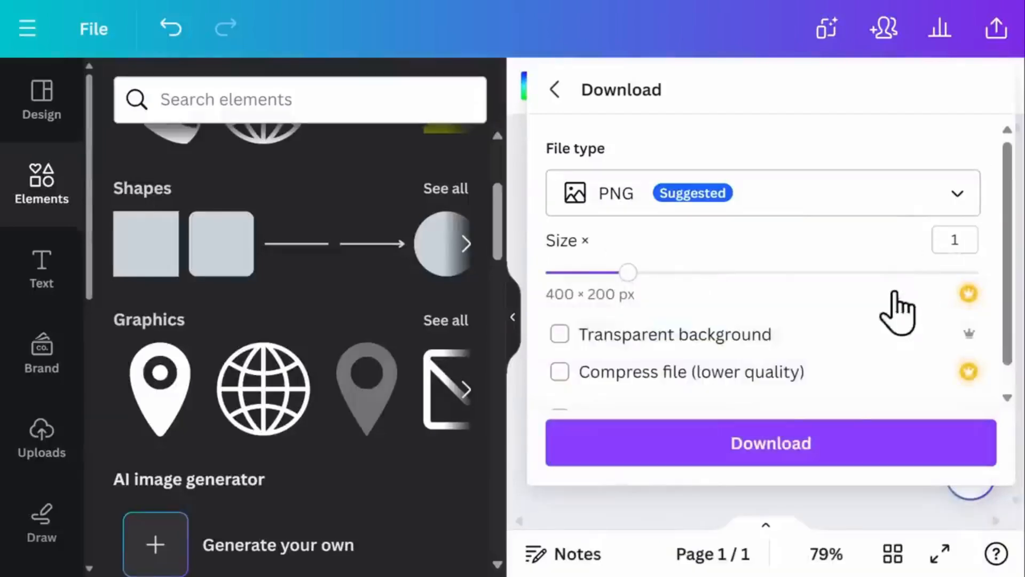
{"action": "left_click", "coordinate": [795, 456]}
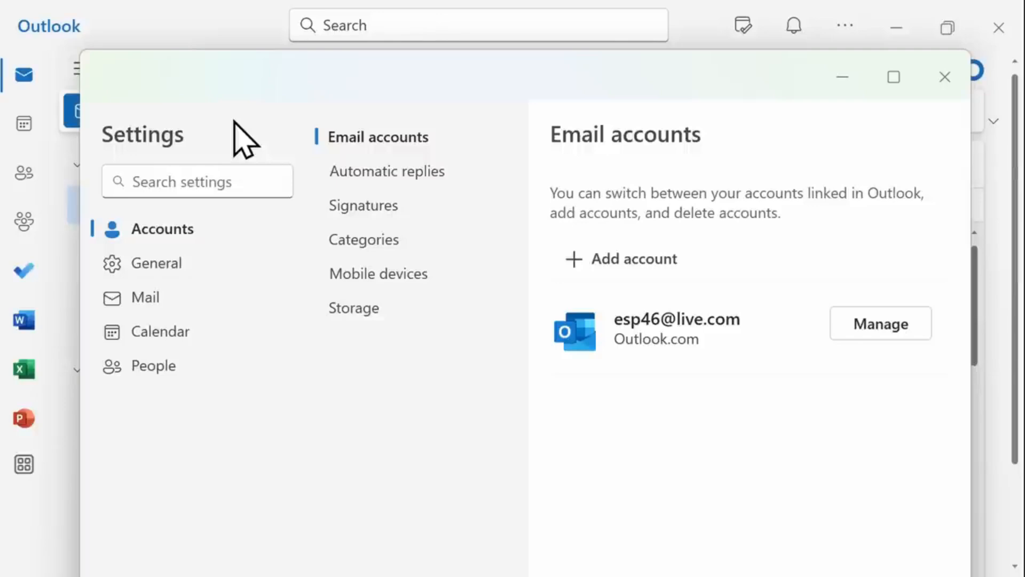
- Start a new Outlook signature named 'Default' in the signature settings
{"action": "left_click", "coordinate": [355, 206]}
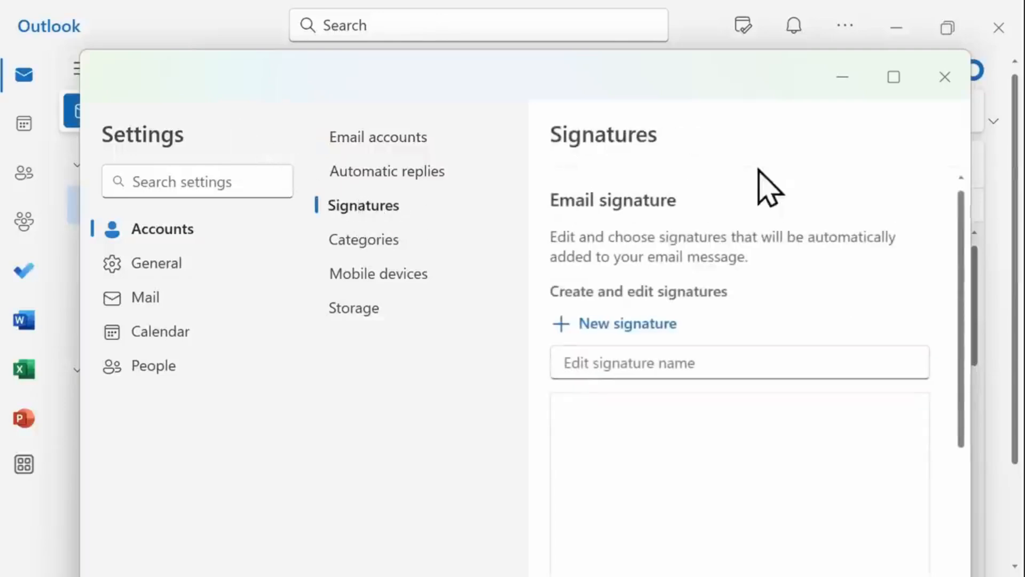
{"action": "left_click", "coordinate": [894, 77]}
{"action": "left_click", "coordinate": [748, 313]}
{"action": "type", "text": "Def"}
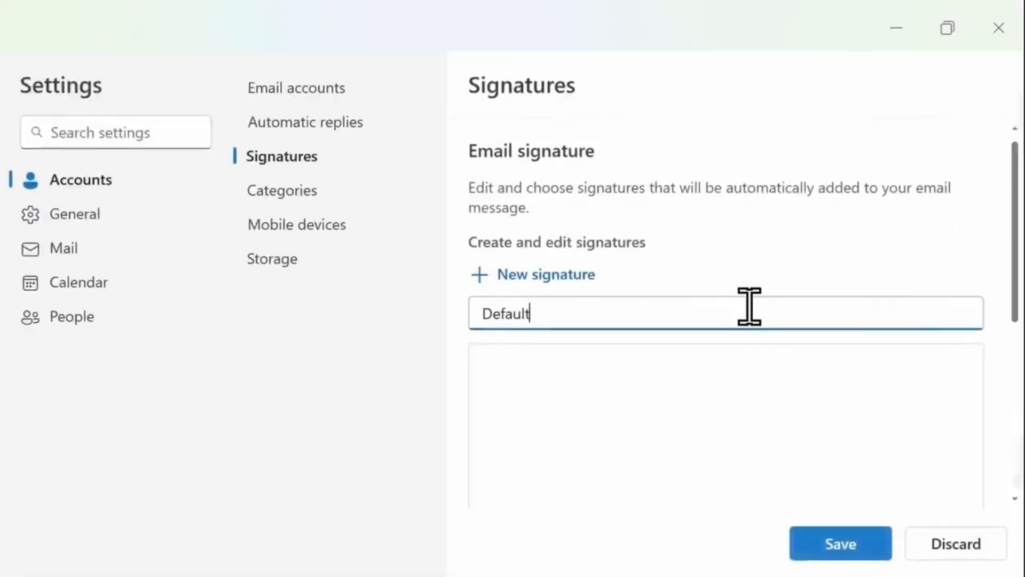
{"action": "type", "text": "ault"}
- Insert the downloaded real estate signature PNG and shrink it proportionally
{"action": "scroll", "coordinate": [513, 408], "scroll_direction": "down", "scroll_amount": 3}
{"action": "left_click", "coordinate": [499, 408]}
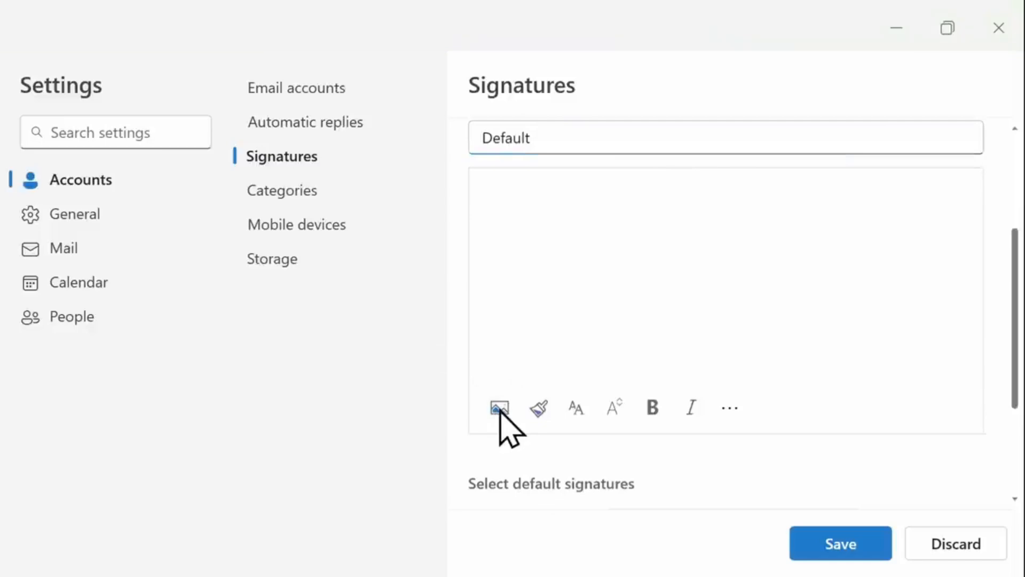
{"action": "left_click", "coordinate": [402, 188]}
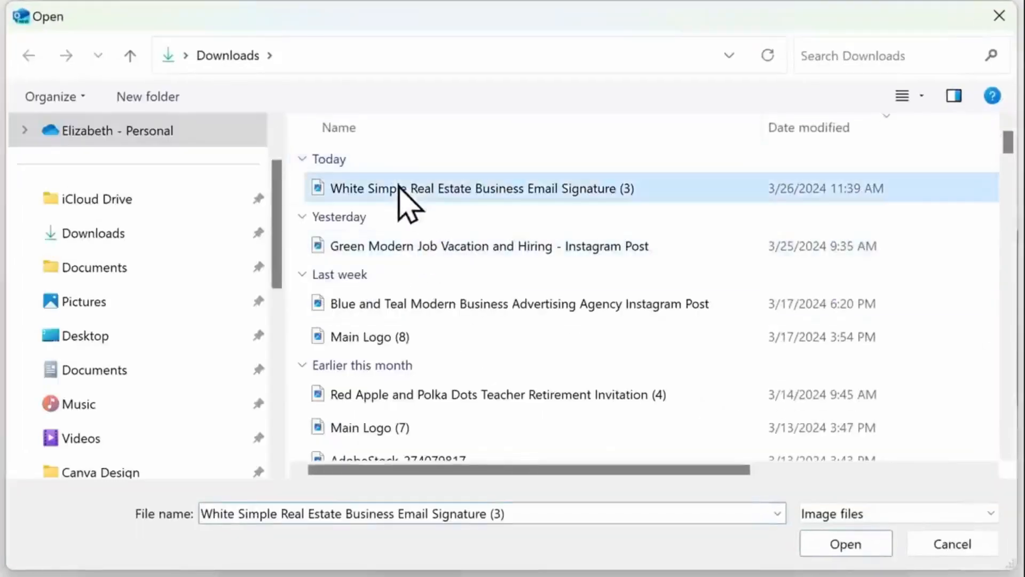
{"action": "left_click", "coordinate": [846, 543]}
{"action": "left_click", "coordinate": [865, 359]}
{"action": "mouse_move", "coordinate": [906, 180]}
{"action": "left_mouse_down"}
{"action": "mouse_move", "coordinate": [935, 207]}
{"action": "mouse_move", "coordinate": [896, 241]}
{"action": "mouse_move", "coordinate": [816, 255]}
{"action": "left_mouse_up"}
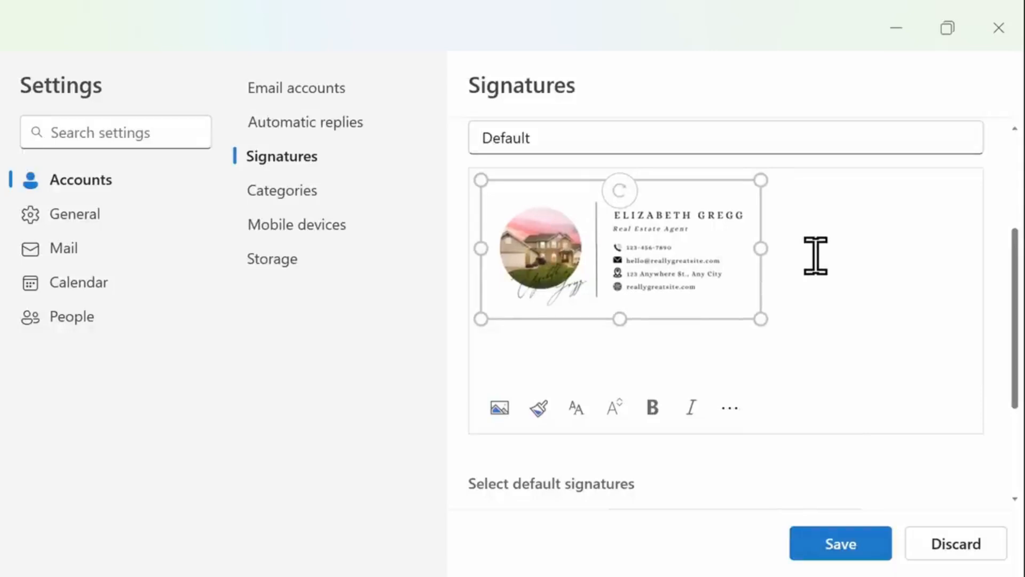
{"action": "left_click", "coordinate": [729, 407]}
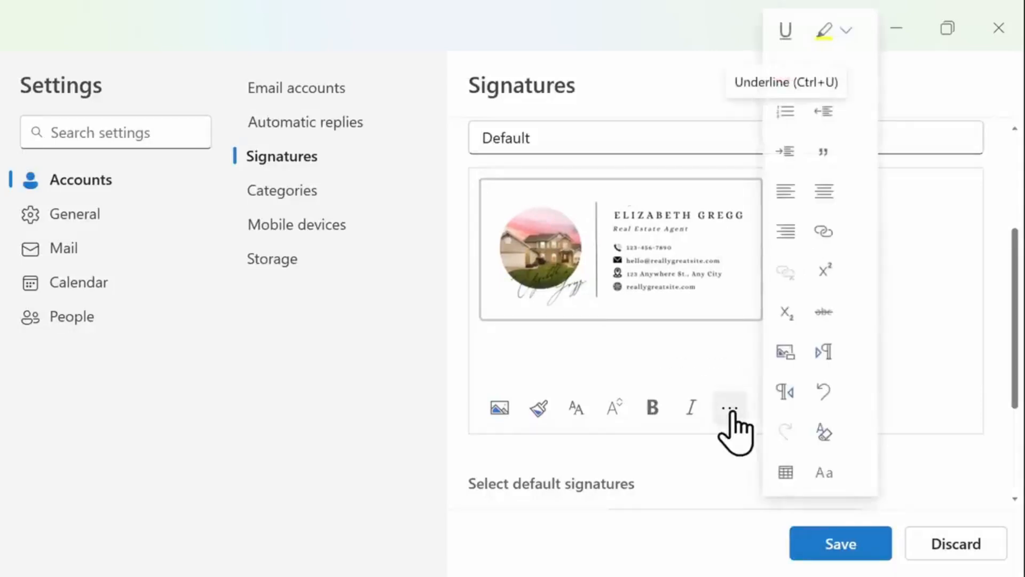
{"action": "left_click", "coordinate": [822, 249]}
{"action": "left_click", "coordinate": [506, 325]}
{"action": "type", "text": "www.realestate.com"}
{"action": "left_click", "coordinate": [689, 390]}
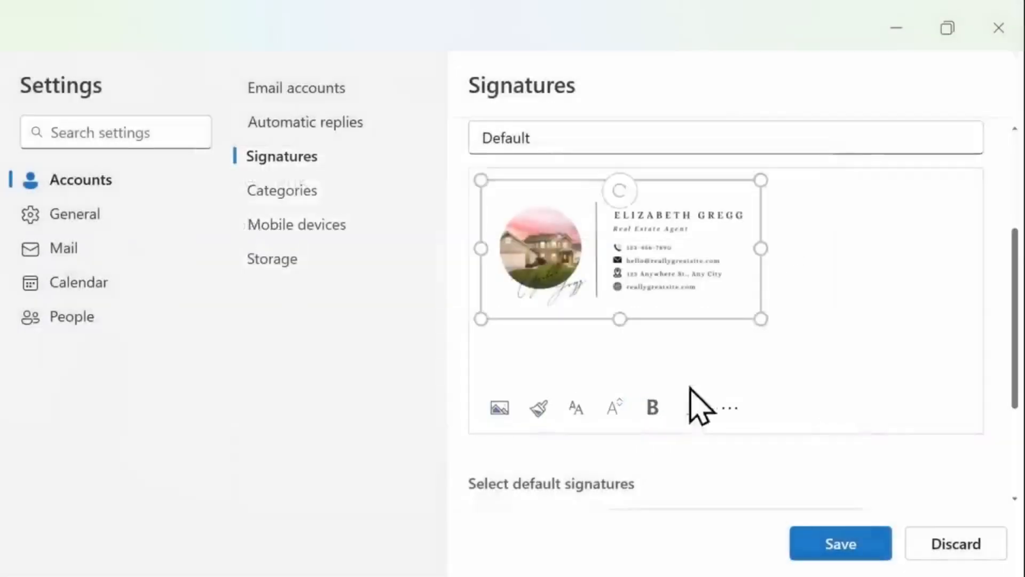
{"action": "left_click", "coordinate": [842, 542]}
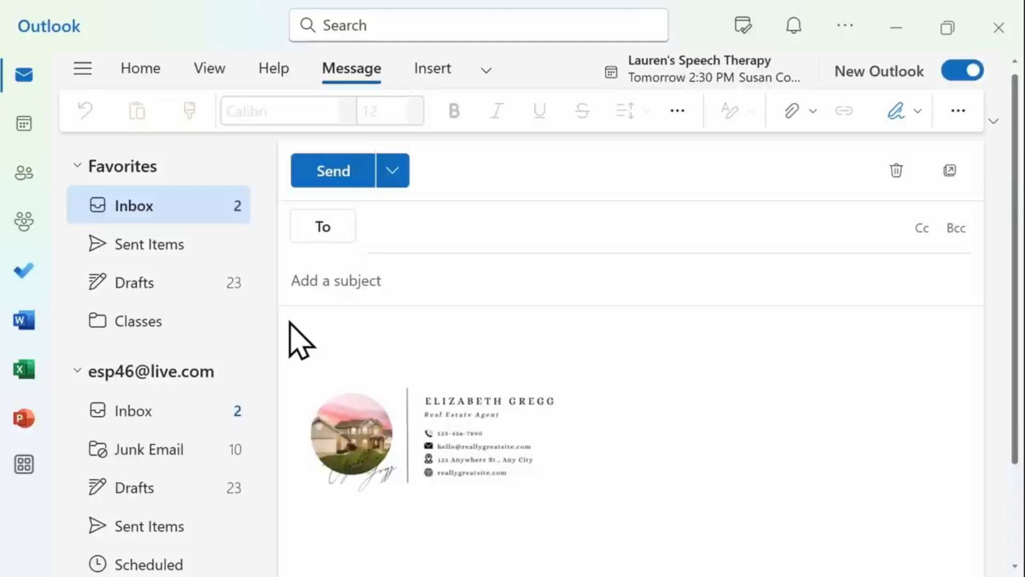
- Paste 'Hello,' and 'Thank you for creating this image in Canva!' above the signature
{"action": "mouse_move", "coordinate": [495, 435]}
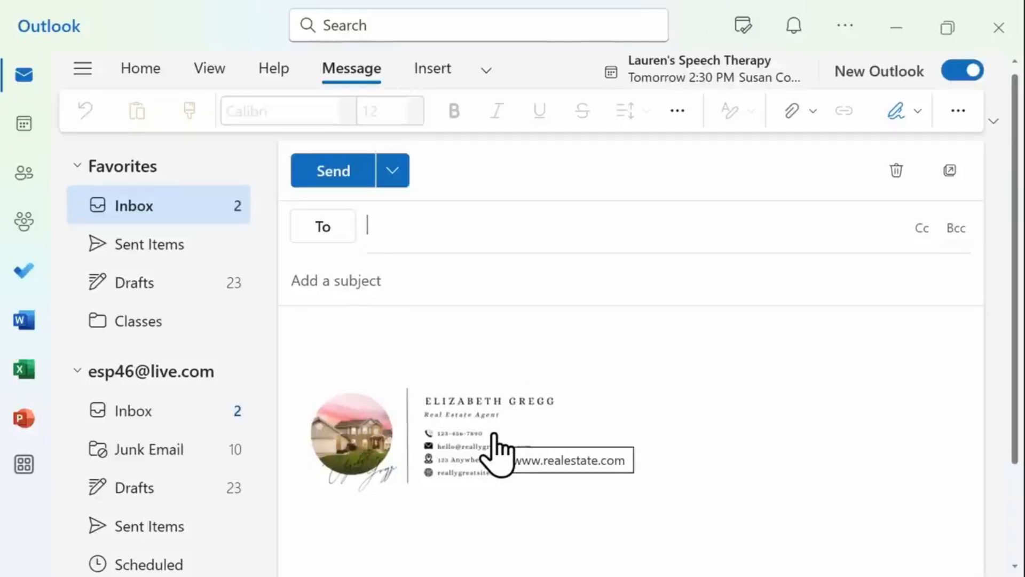
{"action": "left_click", "coordinate": [383, 330]}
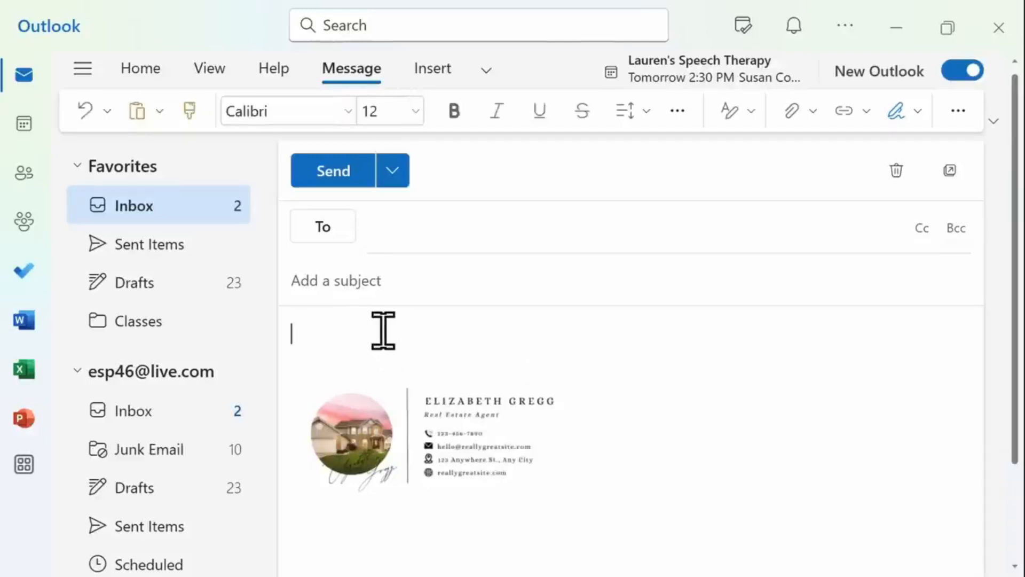
{"action": "type", "text": "Hello, Thank you for creating this image in Canva!"}
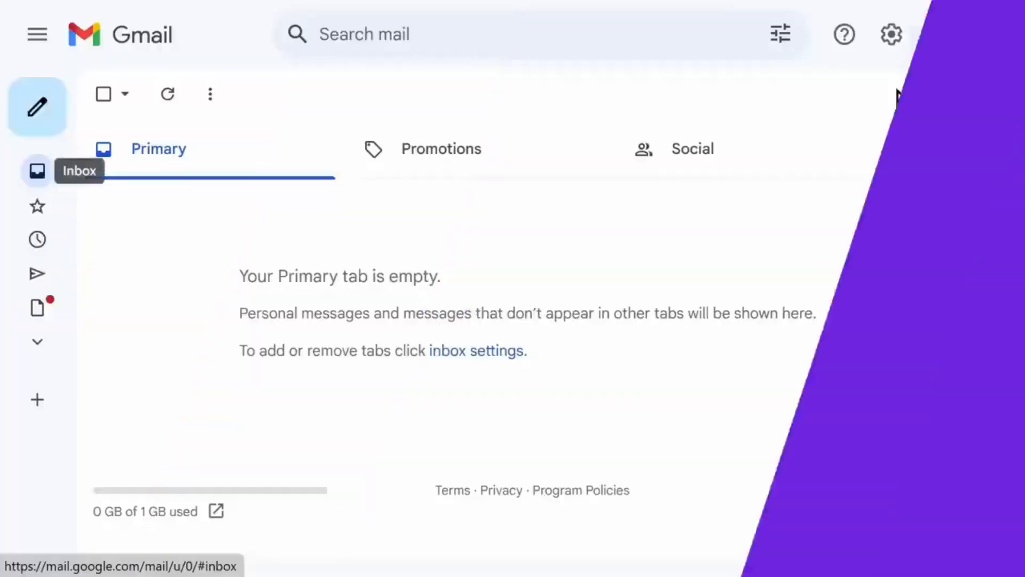
- Create a new Gmail signature named 'Default' from the full settings page
{"action": "left_click", "coordinate": [890, 33]}
{"action": "left_click", "coordinate": [884, 145]}
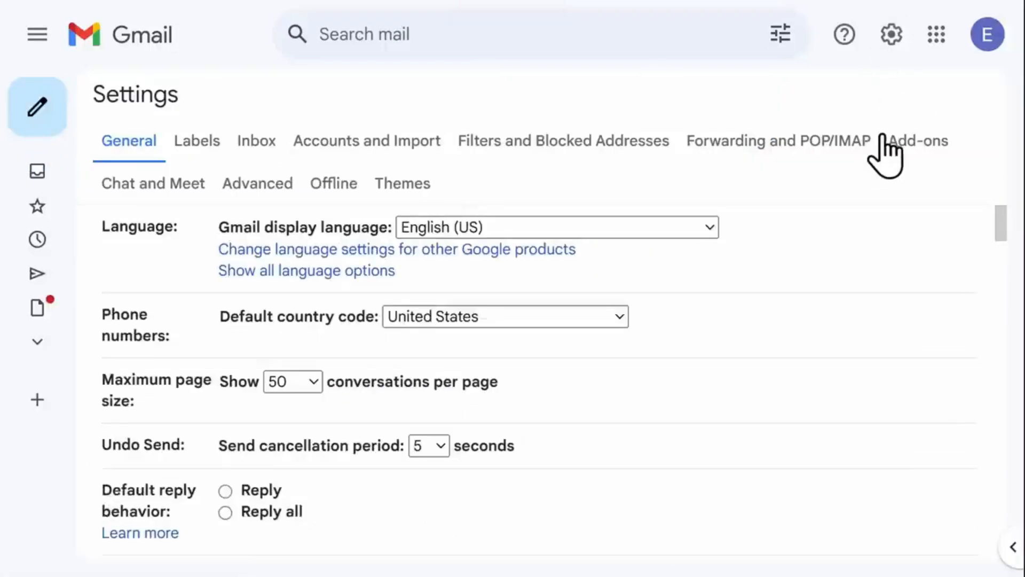
{"action": "left_click_drag", "start_coordinate": [1003, 222], "coordinate": [1014, 478]}
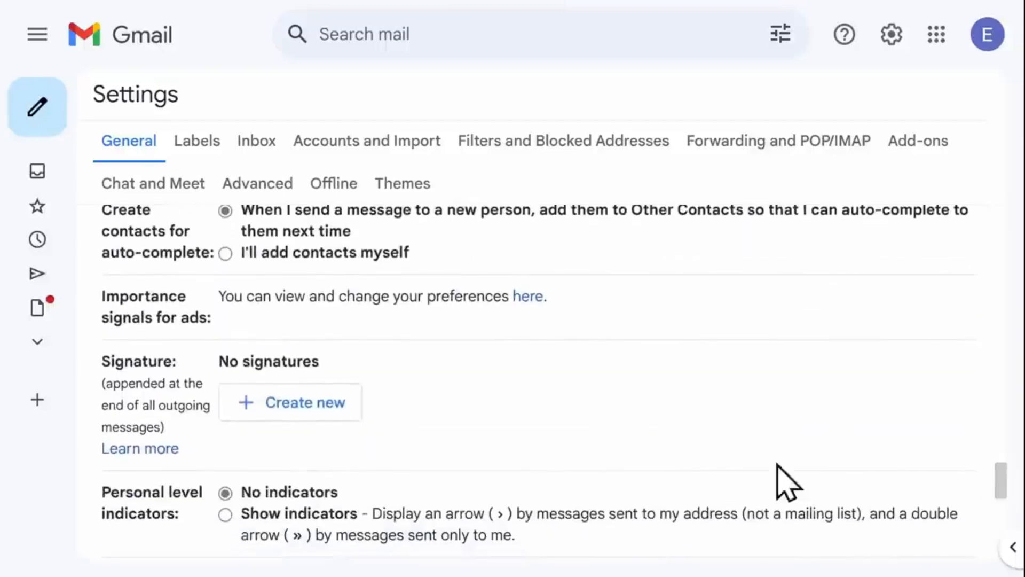
{"action": "left_click", "coordinate": [344, 414]}
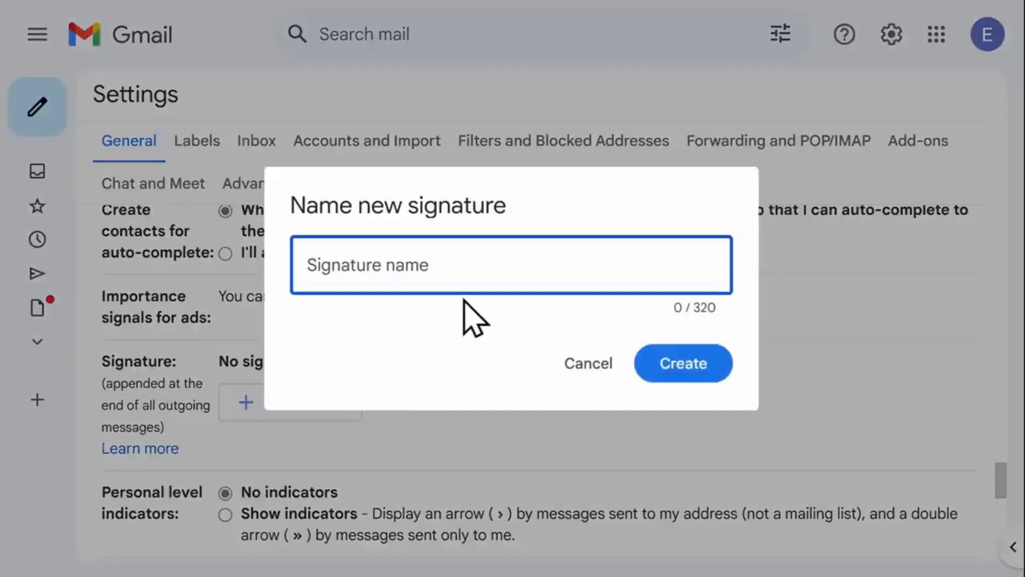
{"action": "type", "text": "Default"}
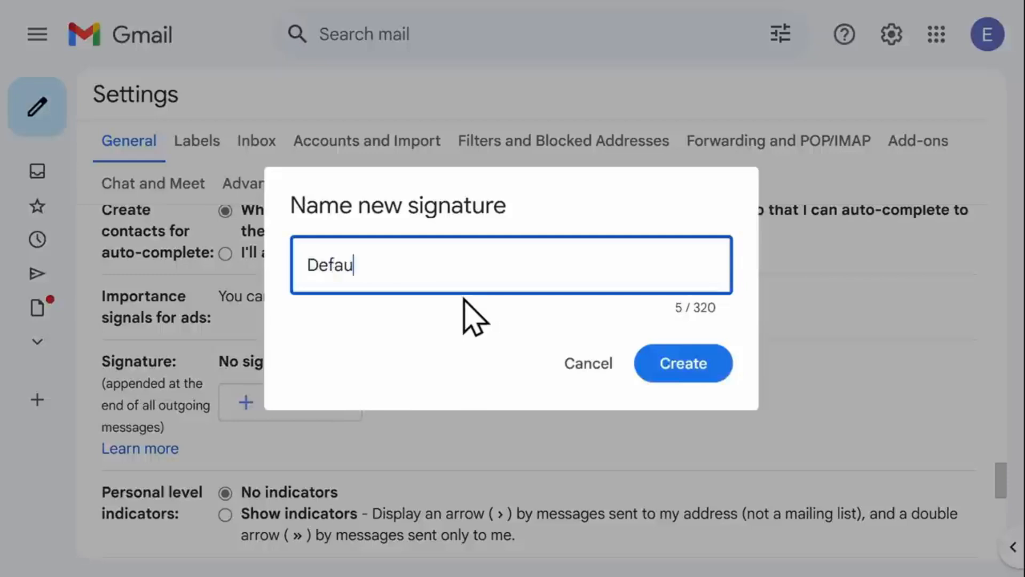
{"action": "left_click", "coordinate": [671, 361]}
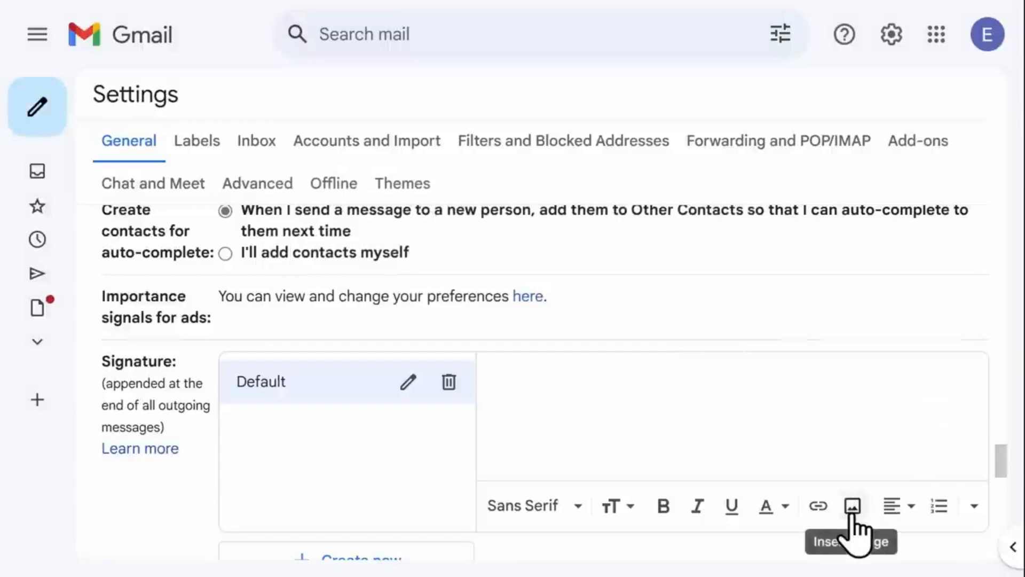
- Upload the real estate signature PNG into the Default signature and size it Medium
{"action": "left_click", "coordinate": [853, 505]}
{"action": "left_click", "coordinate": [433, 120]}
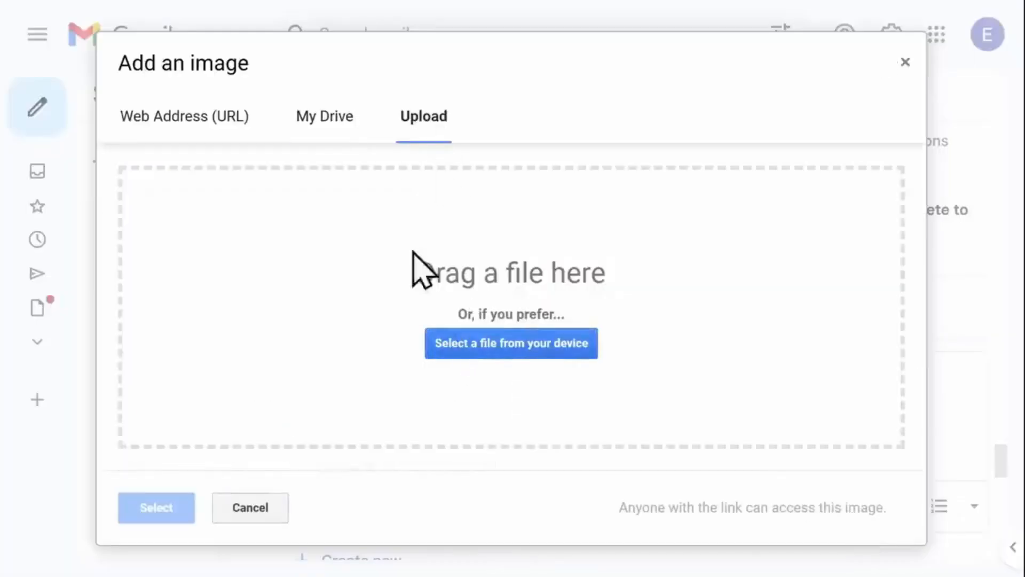
{"action": "left_click", "coordinate": [507, 341]}
{"action": "left_click", "coordinate": [405, 188]}
{"action": "left_click", "coordinate": [825, 545]}
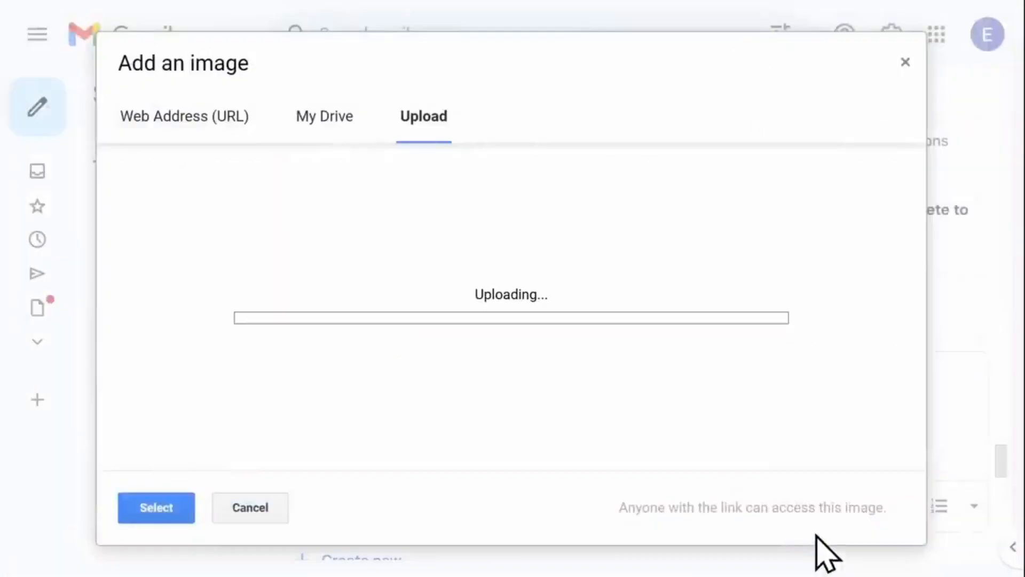
{"action": "left_click", "coordinate": [645, 435]}
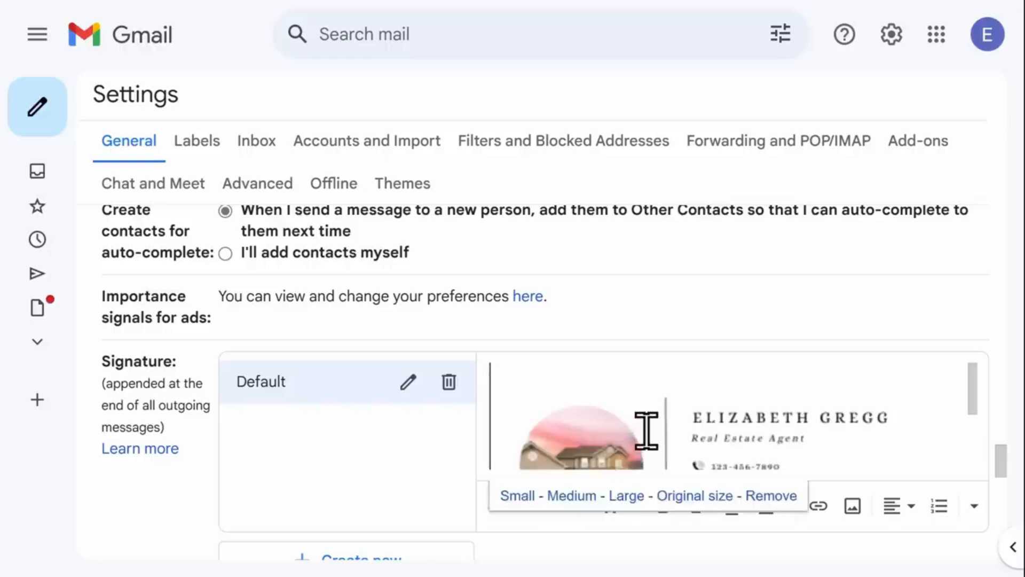
{"action": "left_click", "coordinate": [571, 495]}
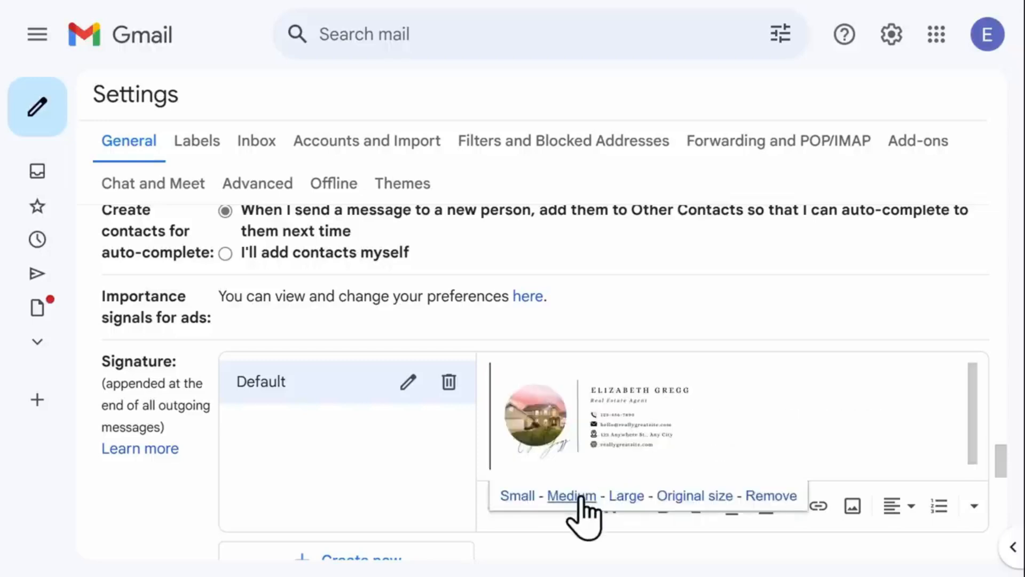
{"action": "left_click_drag", "start_coordinate": [777, 427], "coordinate": [543, 446]}
{"action": "left_click", "coordinate": [543, 446]}
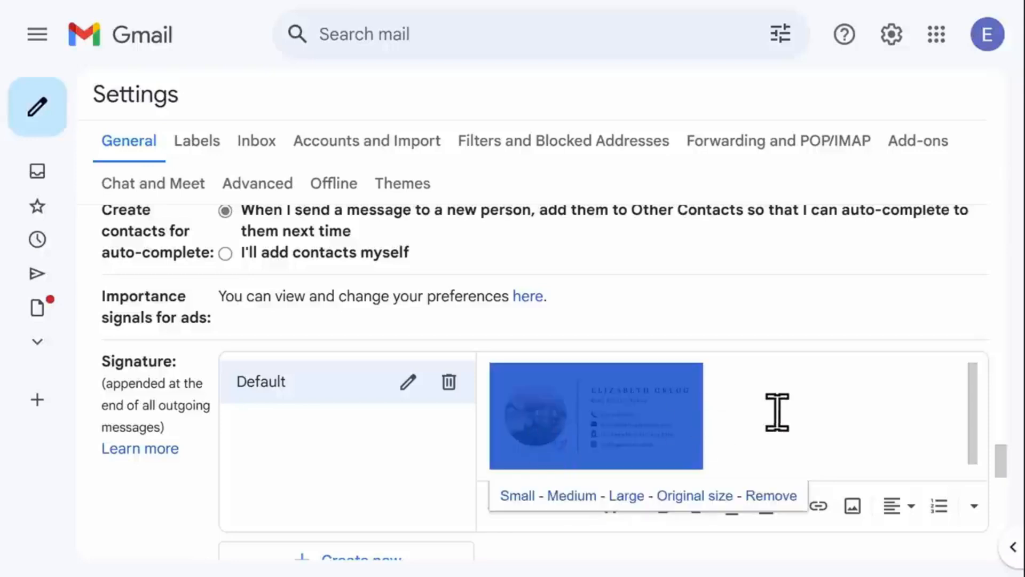
{"action": "left_click", "coordinate": [819, 508]}
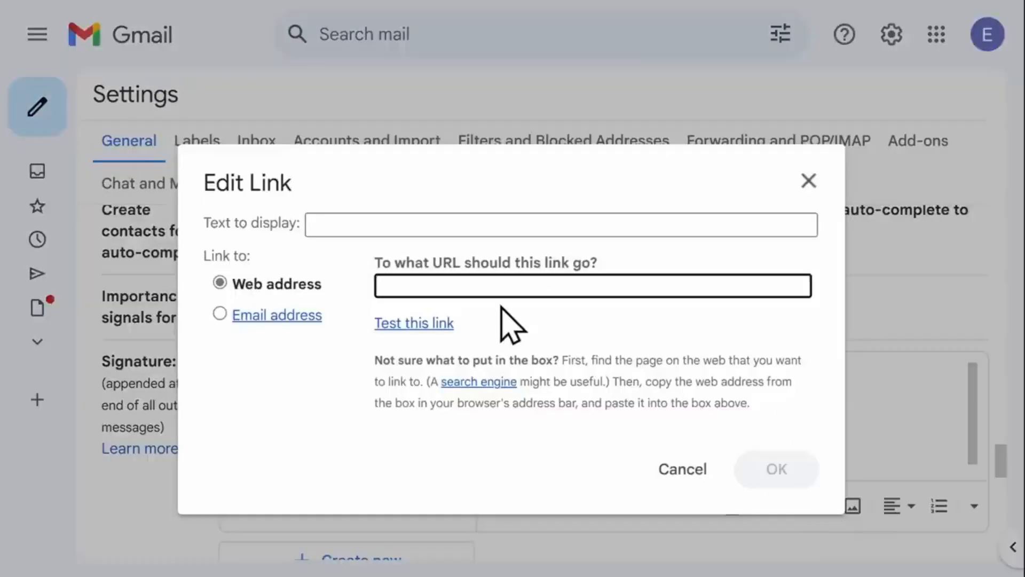
{"action": "type", "text": "www.realestate.com"}
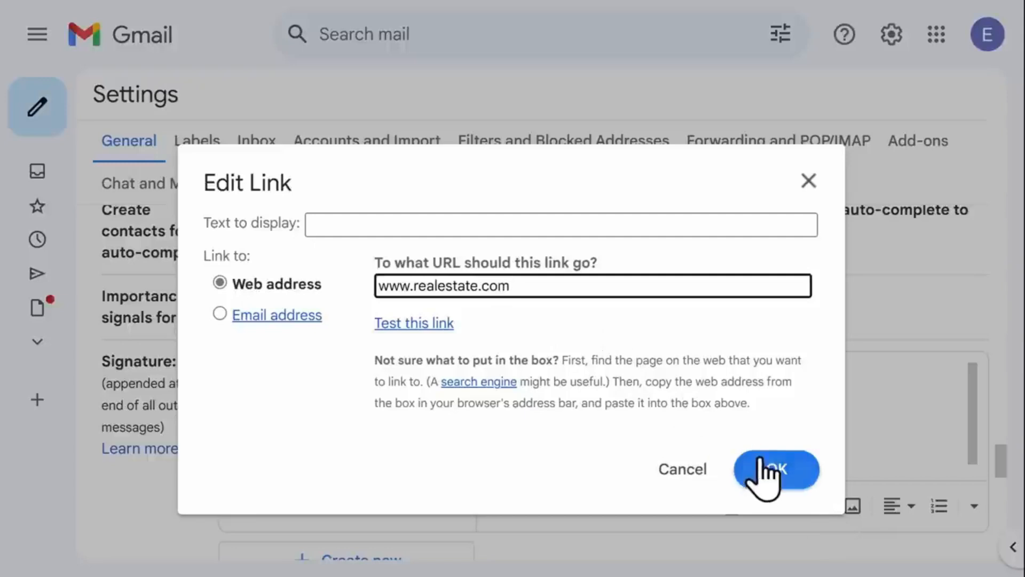
{"action": "left_click", "coordinate": [771, 480]}
{"action": "scroll", "coordinate": [810, 331], "scroll_direction": "down", "scroll_amount": 5}
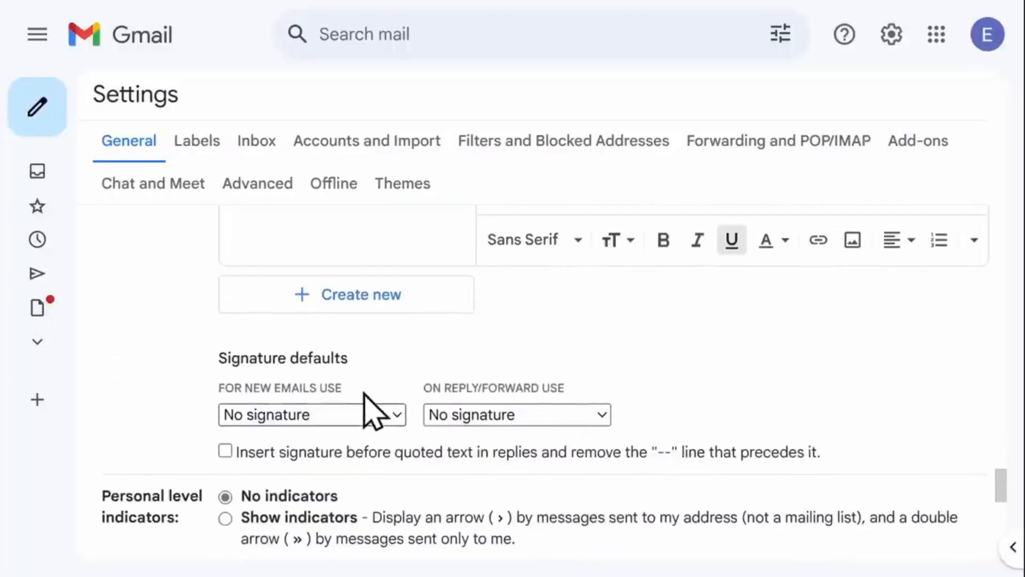
- Choose Default for new emails and for replies/forwards, then save changes
{"action": "left_click", "coordinate": [369, 427]}
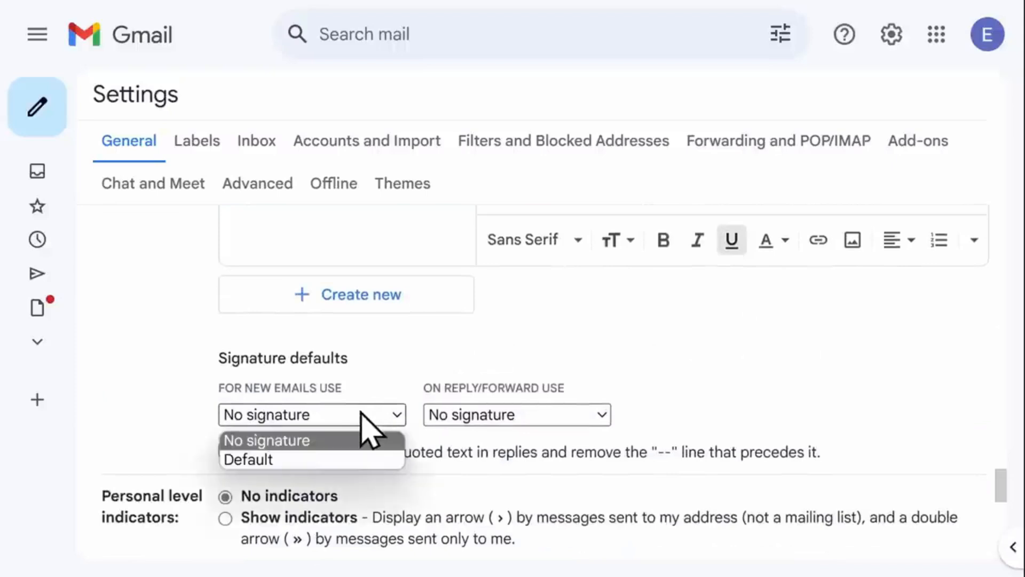
{"action": "left_click", "coordinate": [372, 460]}
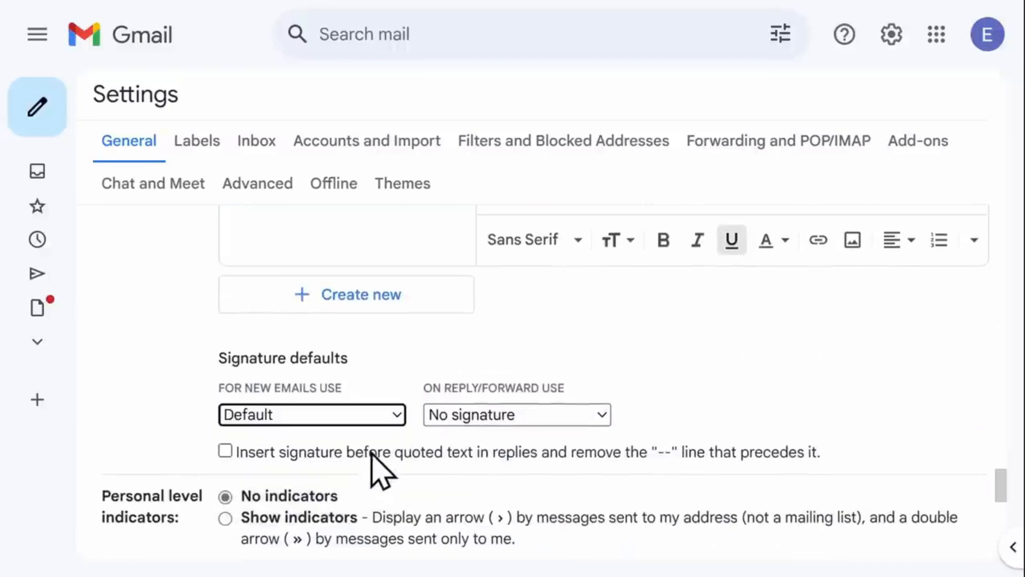
{"action": "left_click", "coordinate": [465, 421]}
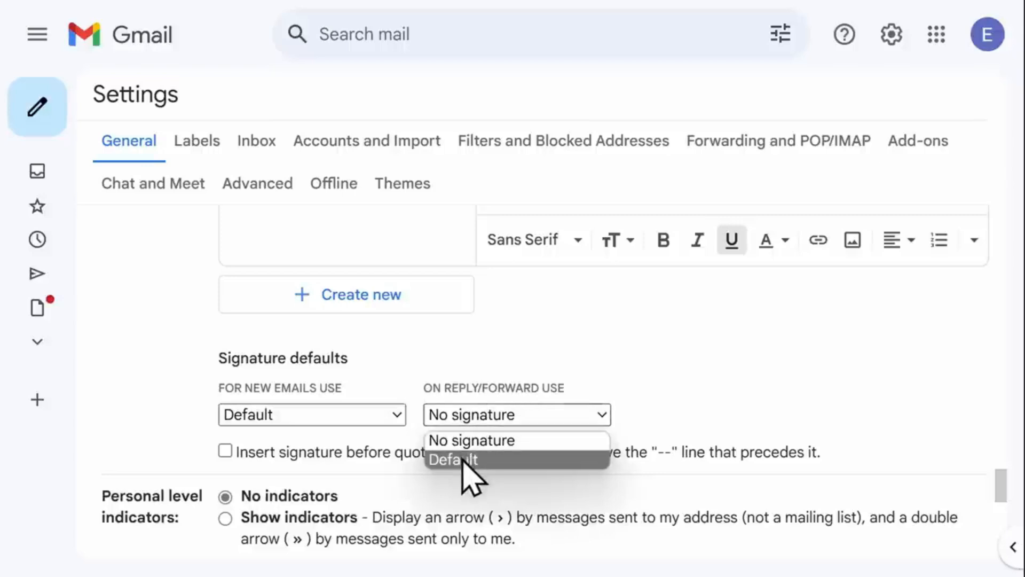
{"action": "left_click", "coordinate": [464, 460]}
{"action": "left_click_drag", "start_coordinate": [1000, 487], "coordinate": [1006, 547]}
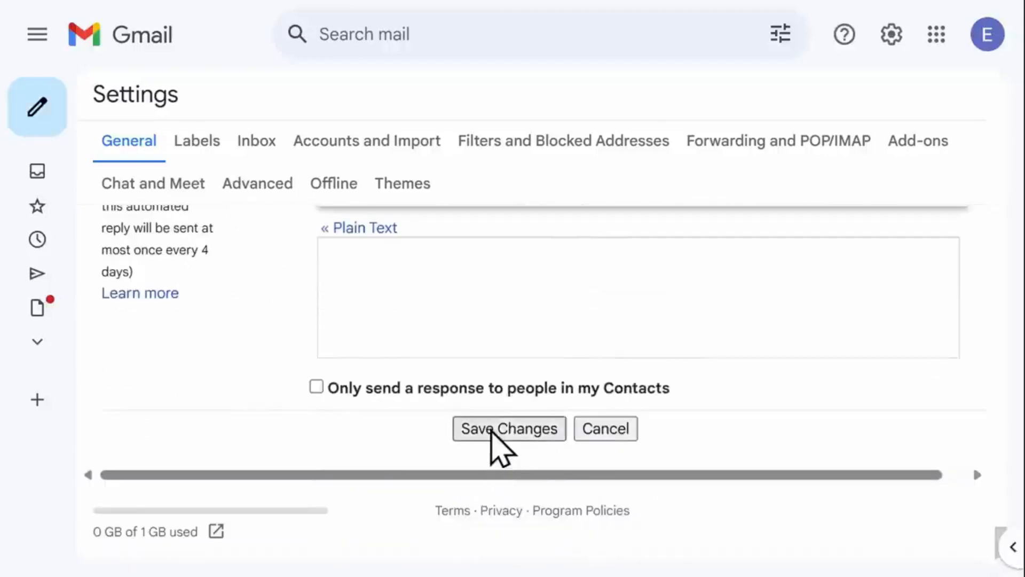
{"action": "left_click", "coordinate": [493, 431]}
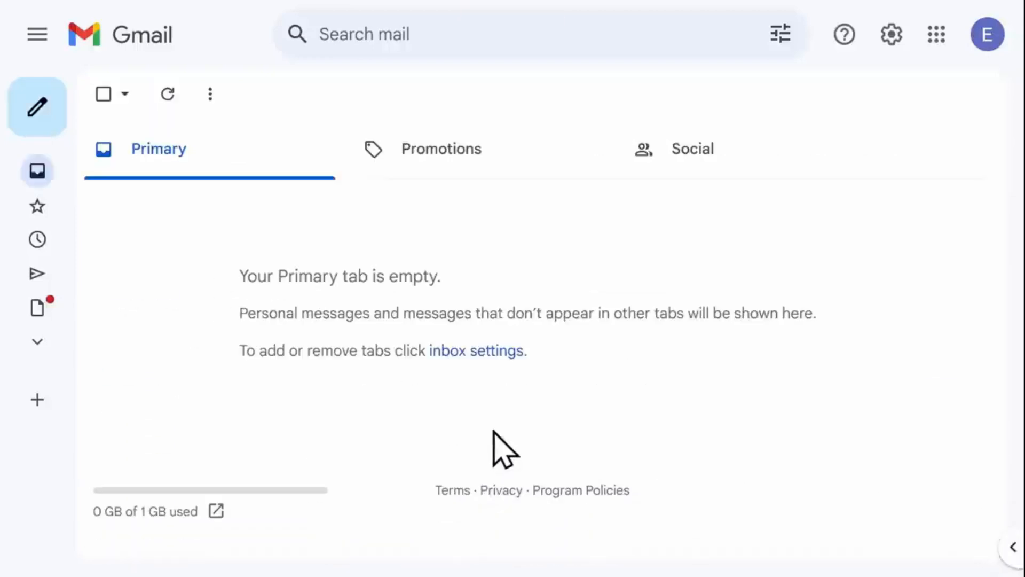
- Compose a new Gmail message and verify the signature image carries its link
{"action": "left_click", "coordinate": [41, 121]}
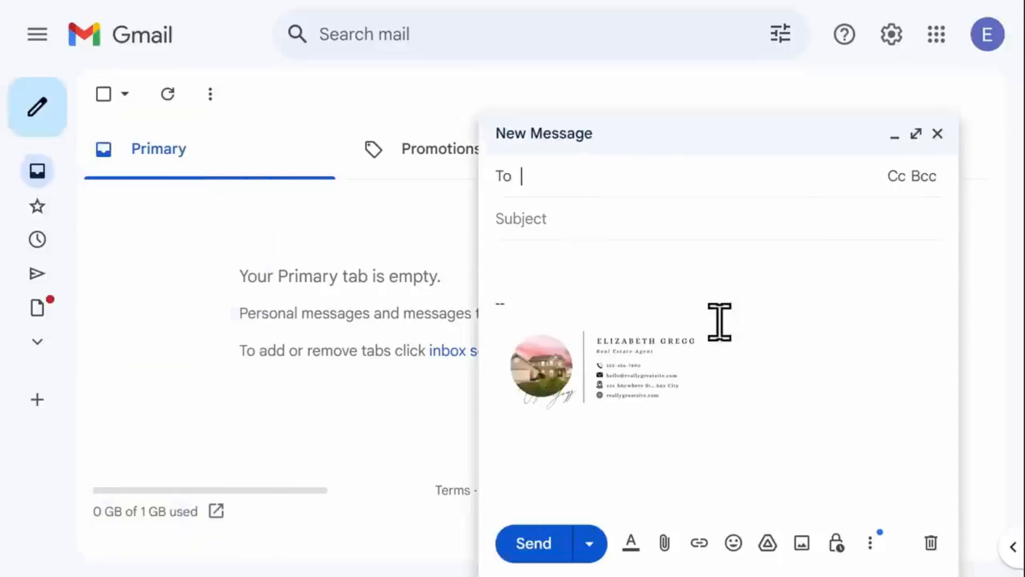
{"action": "left_click", "coordinate": [614, 374]}
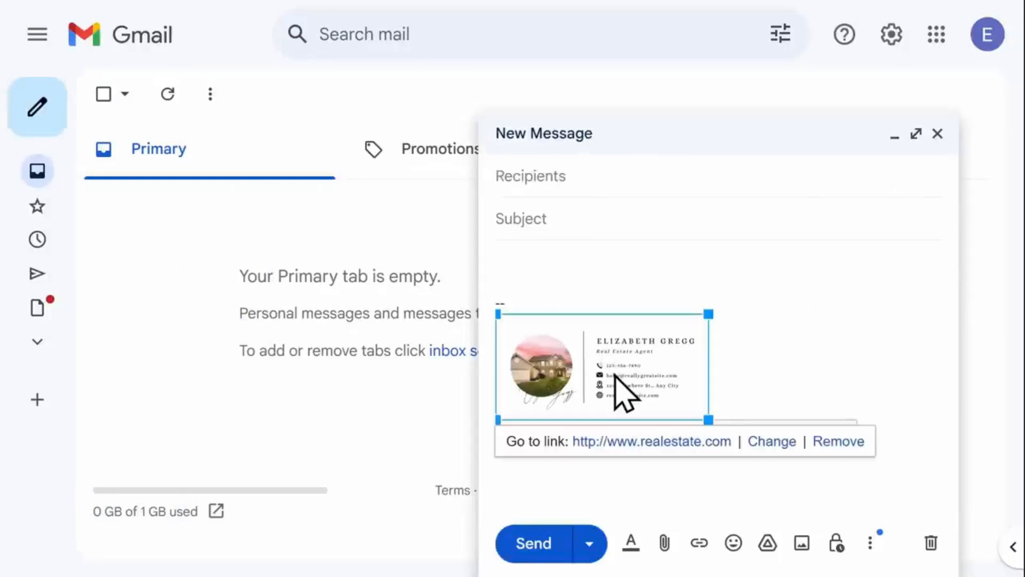